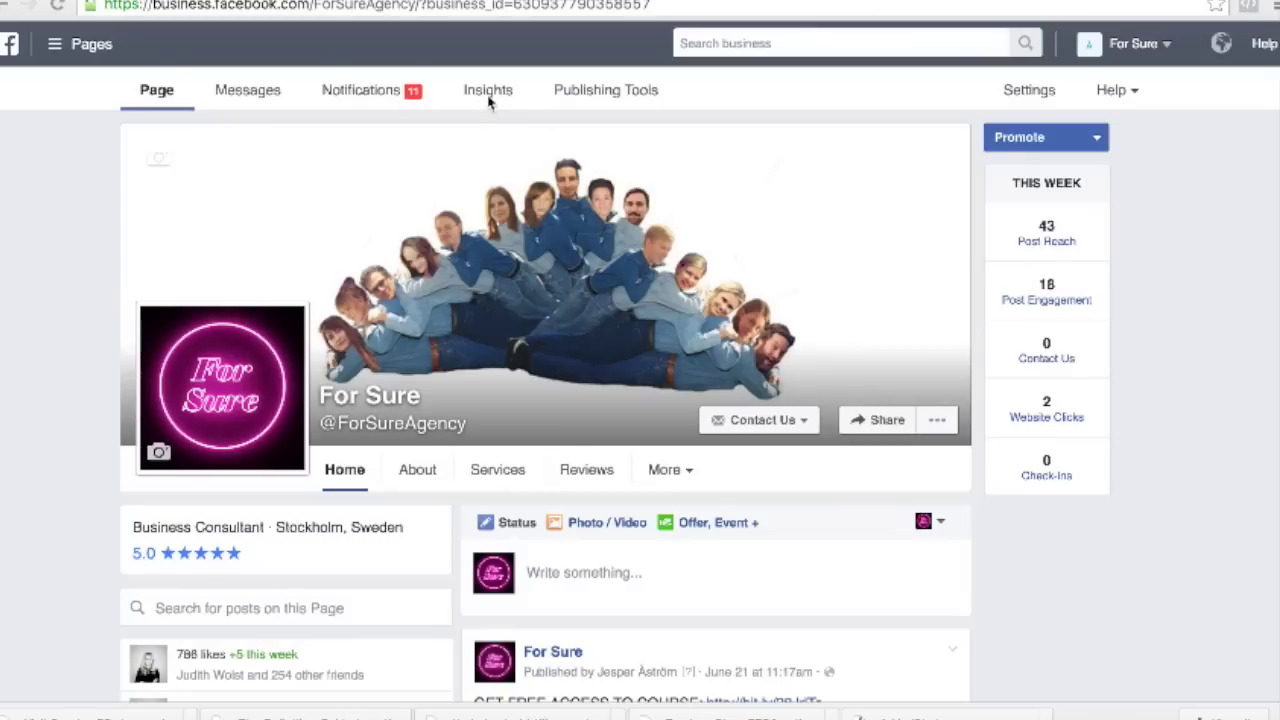
Step: Export the page's post data for this quarter (April–June 2016) from Insights as a .csv file
click(485, 92)
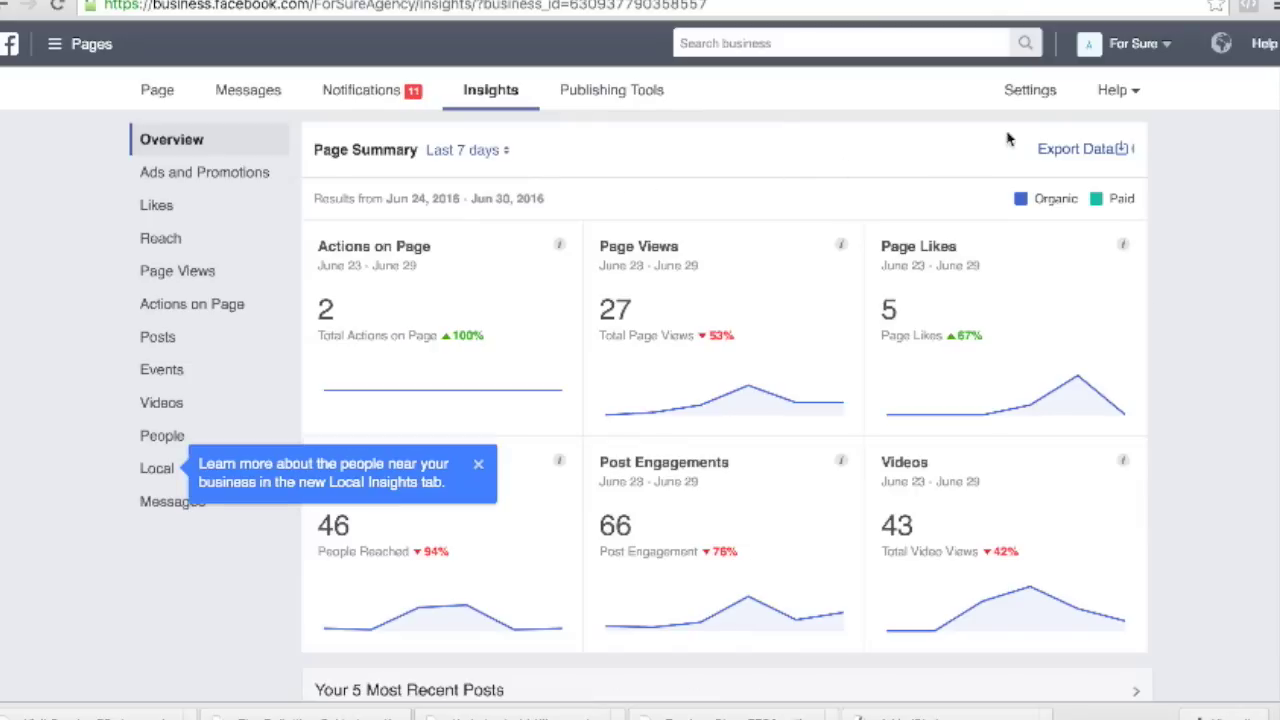
click(1072, 152)
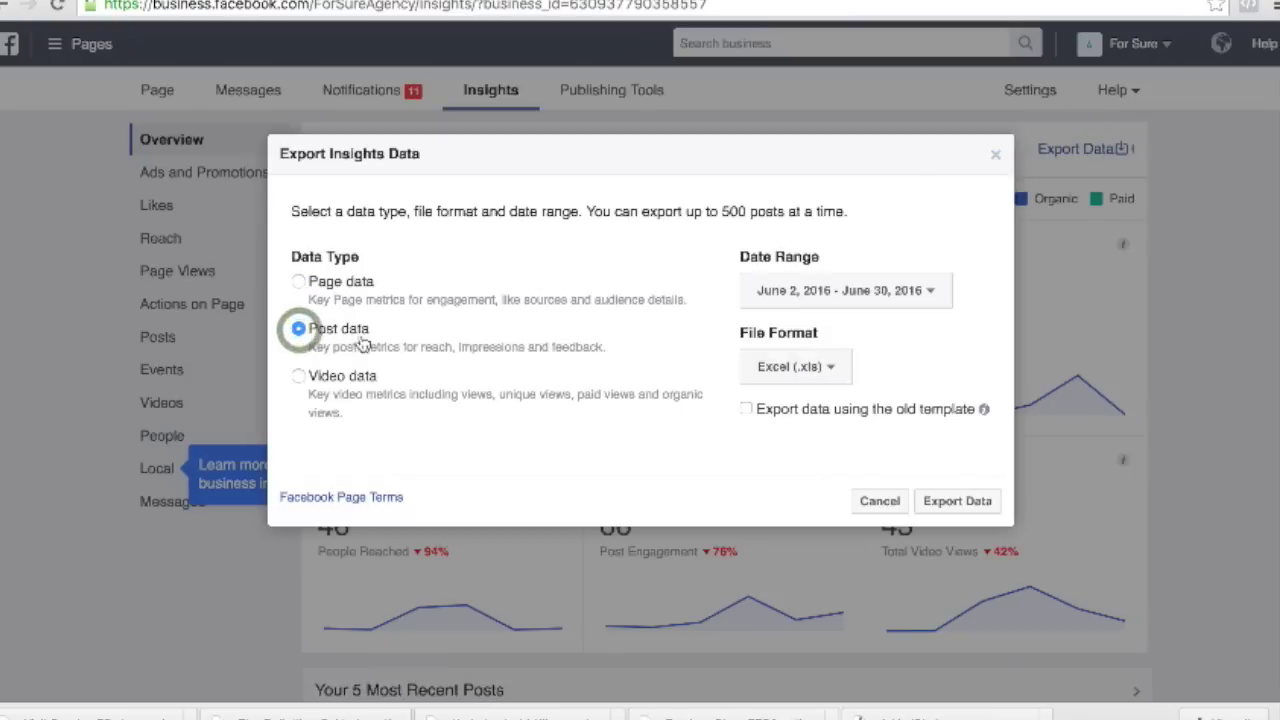
click(844, 289)
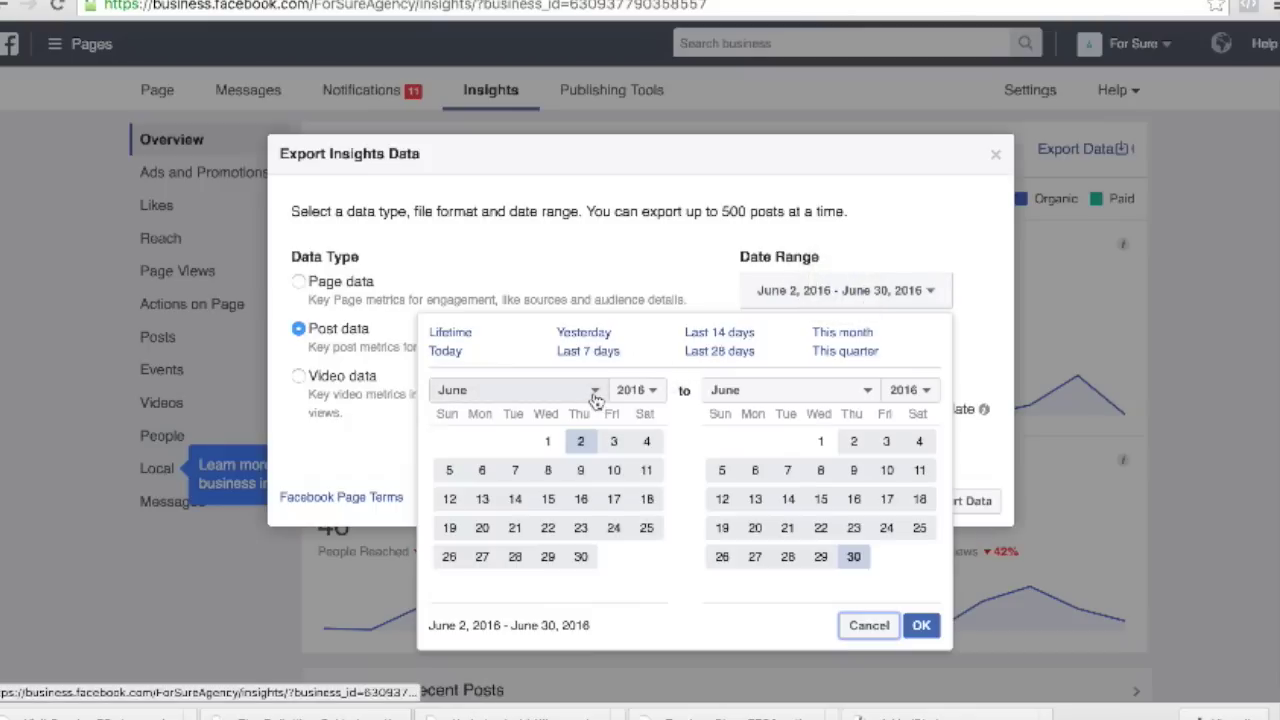
click(595, 390)
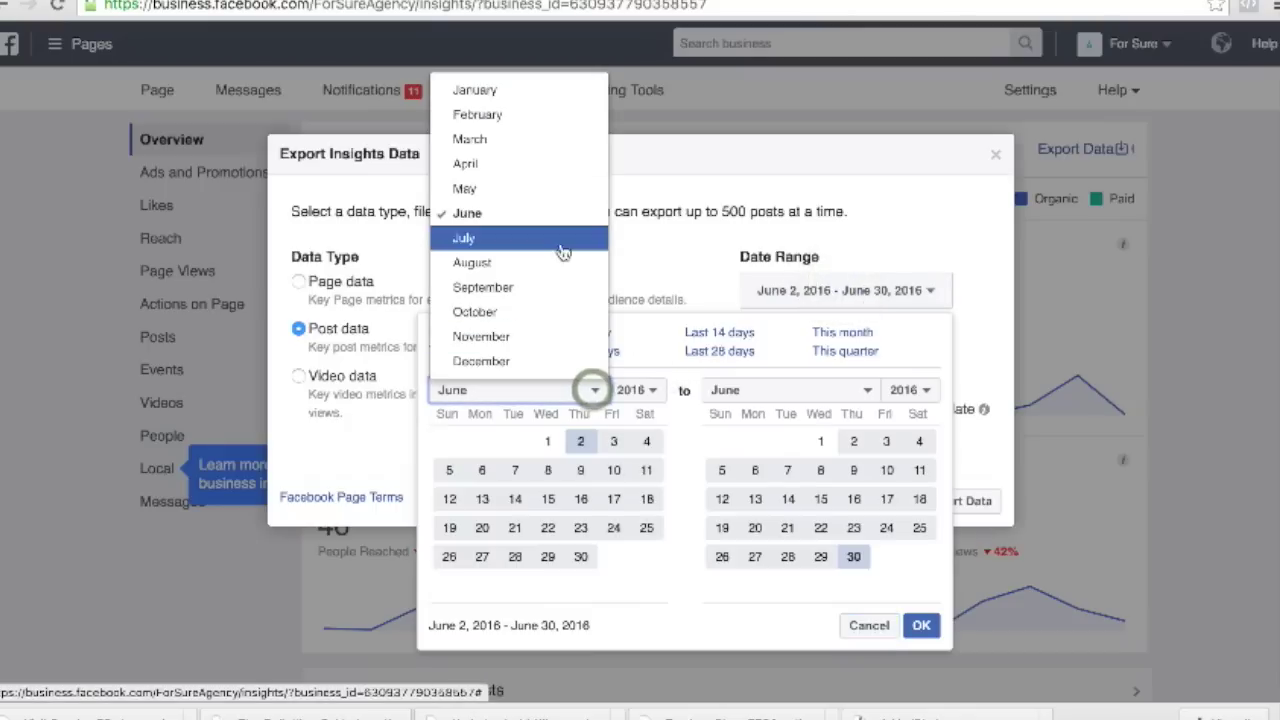
click(566, 168)
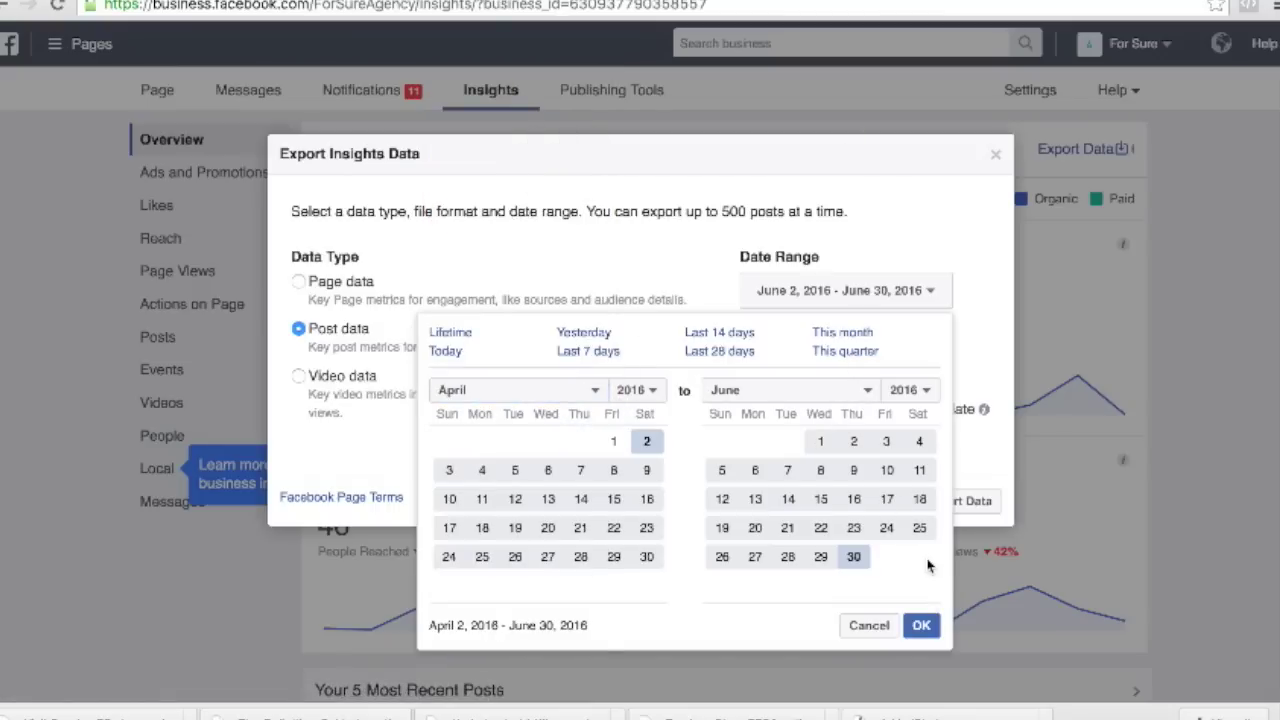
click(855, 354)
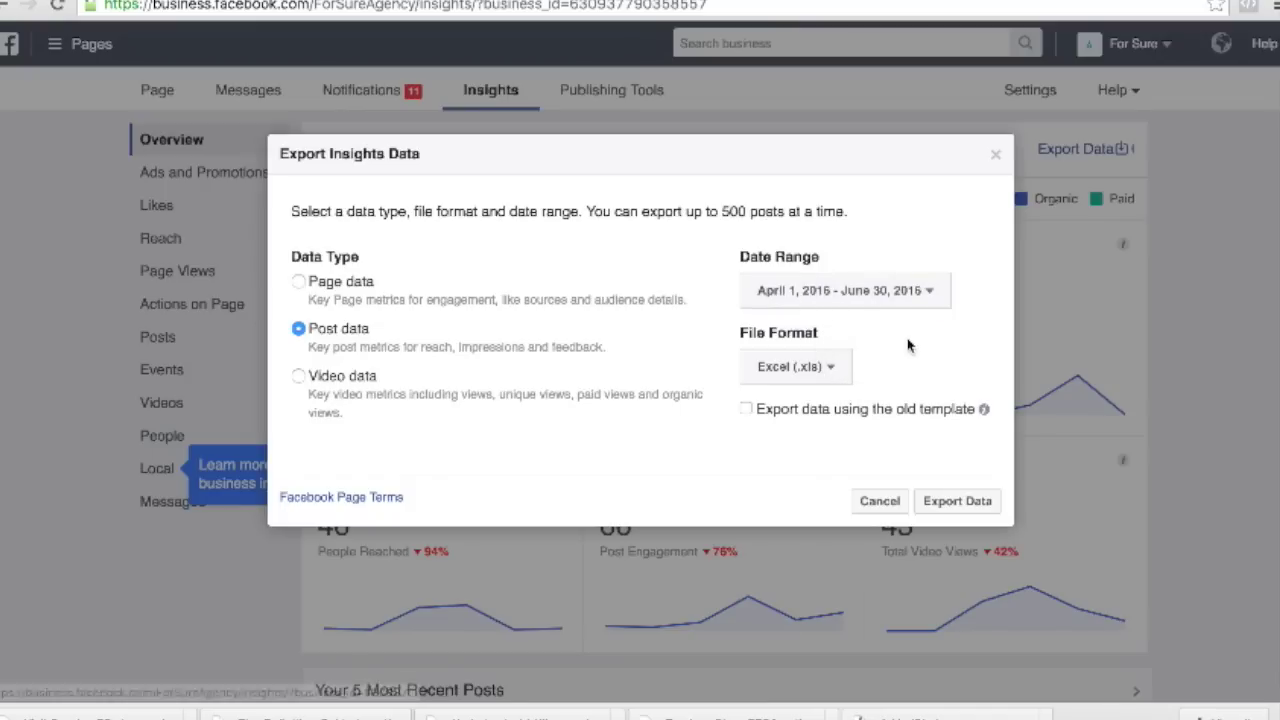
click(846, 368)
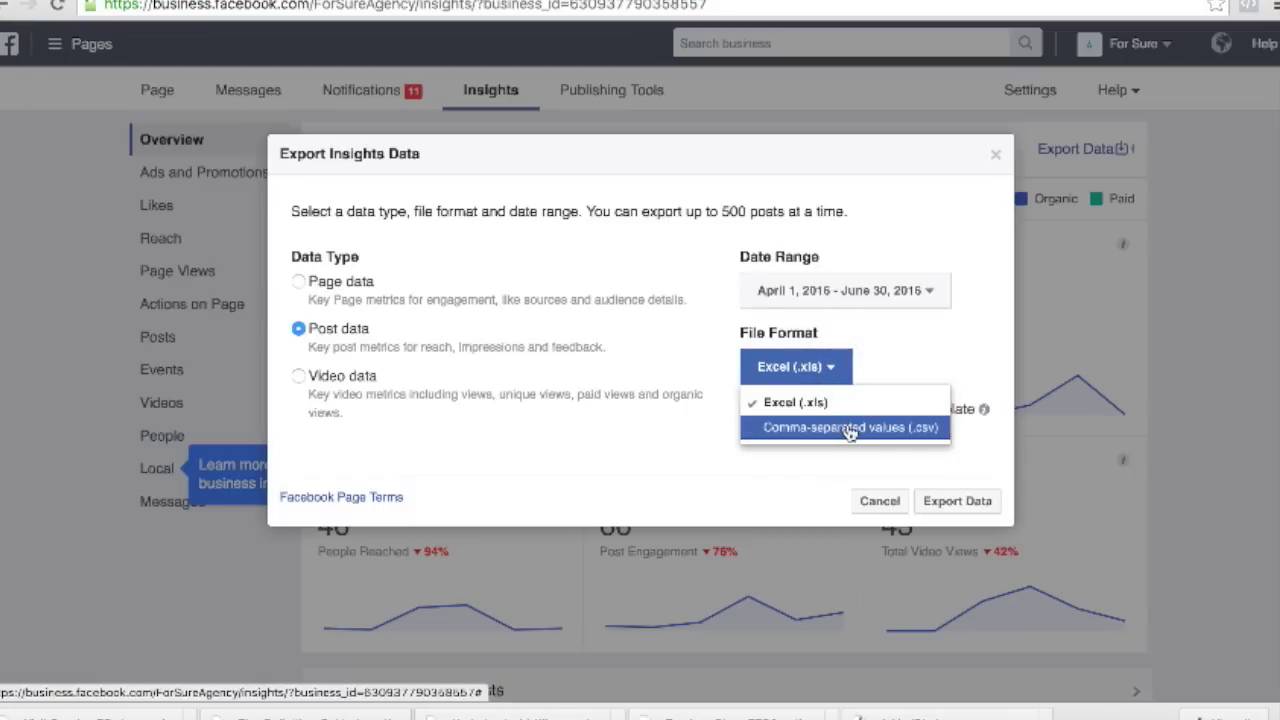
click(924, 430)
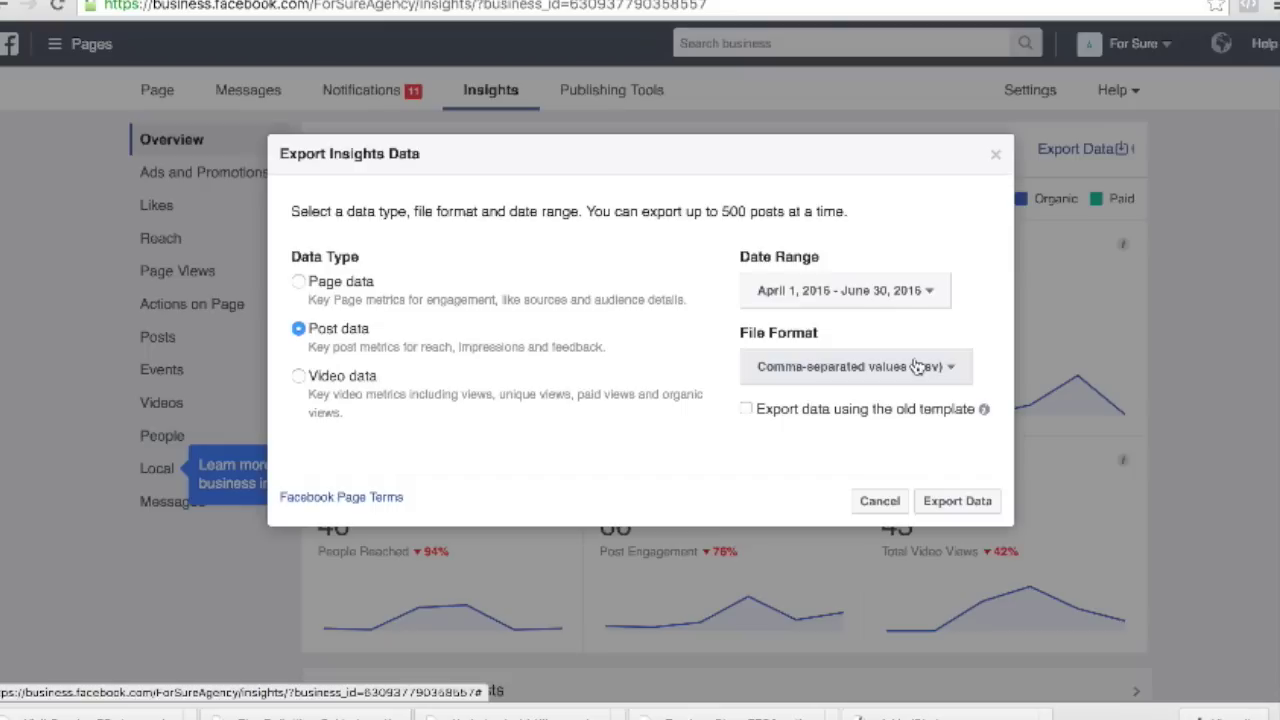
click(960, 510)
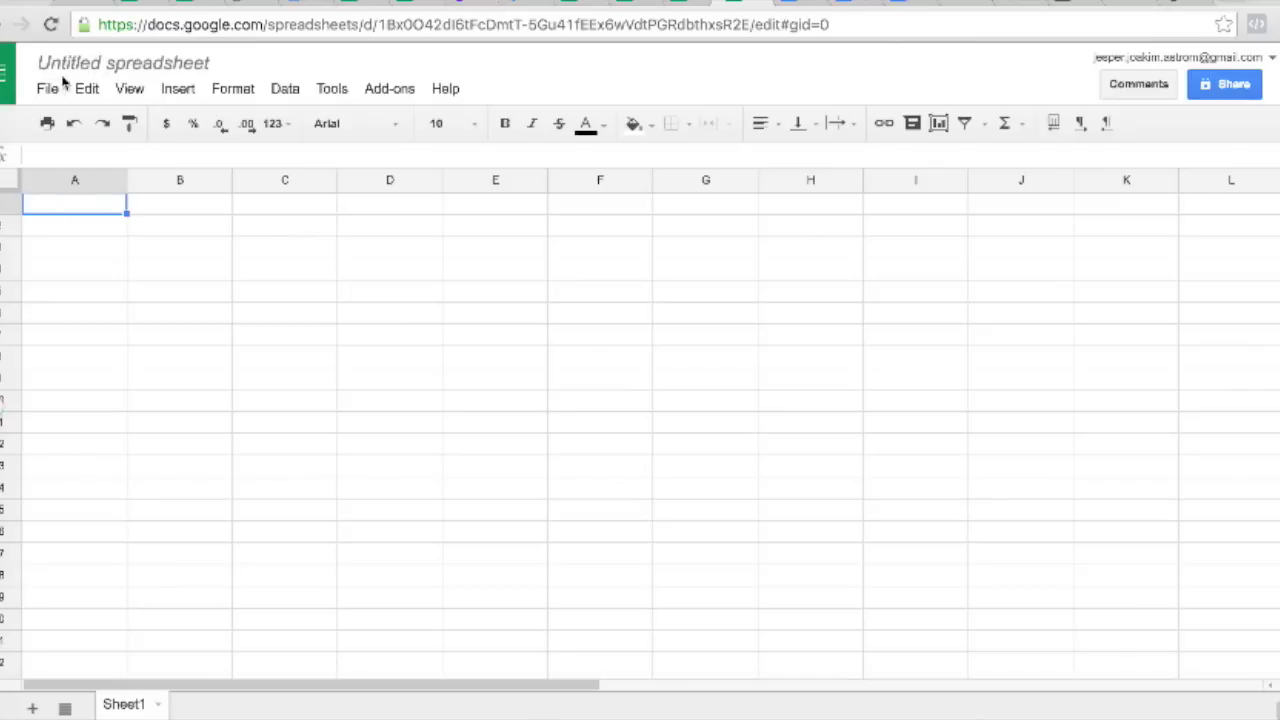
Step: Title the spreadsheet 'Your Name - Jesper Åström'
click(110, 64)
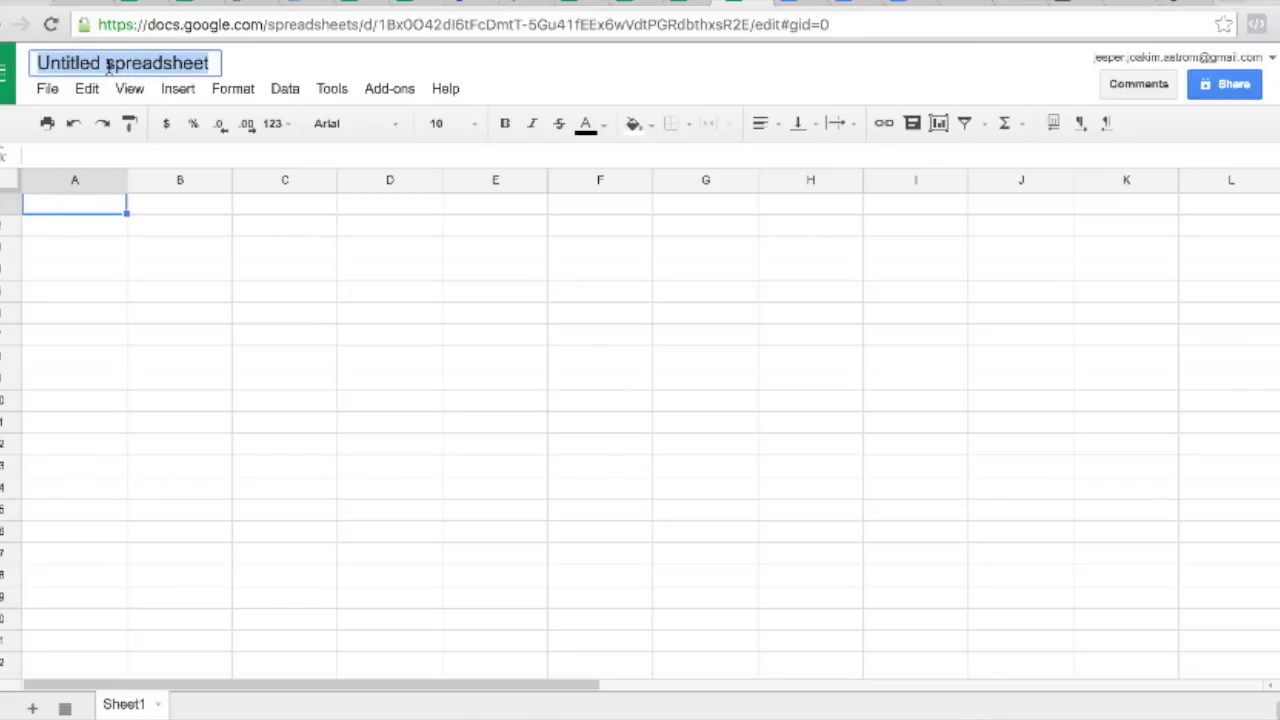
text(TH)
key(BackSpace)
key(BackSpace)
text(e Ind)
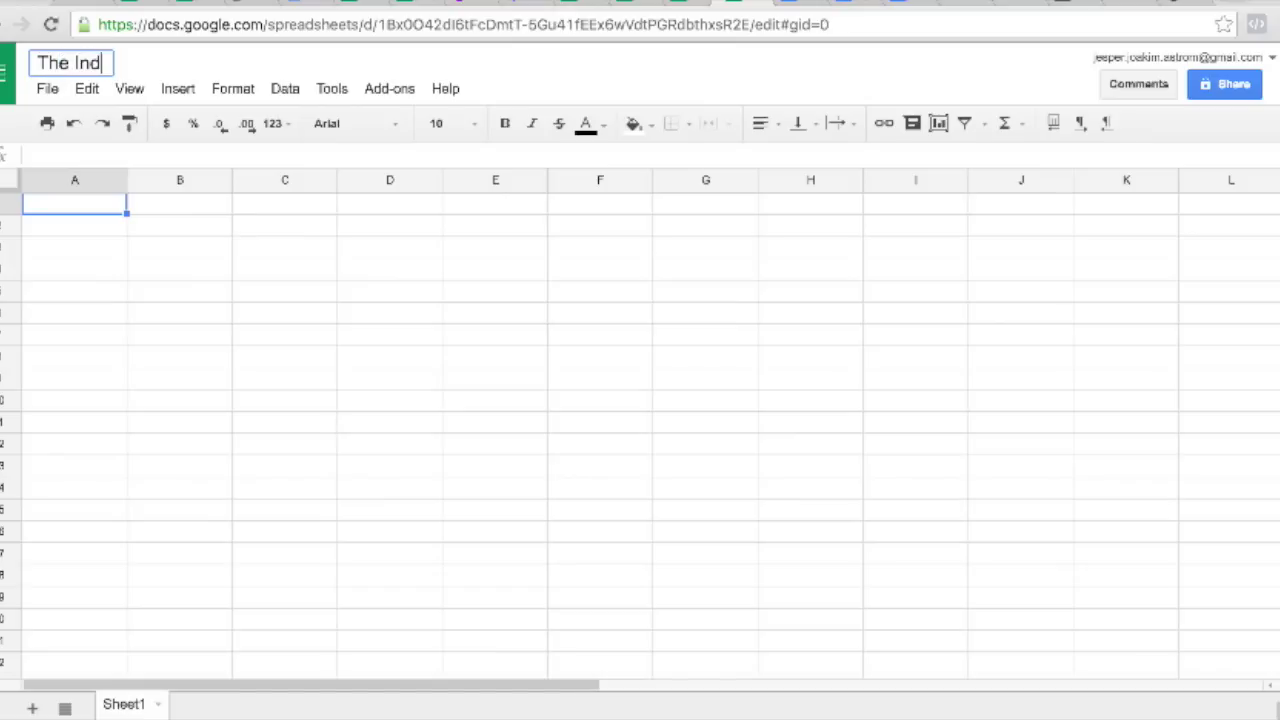
text(ustry)
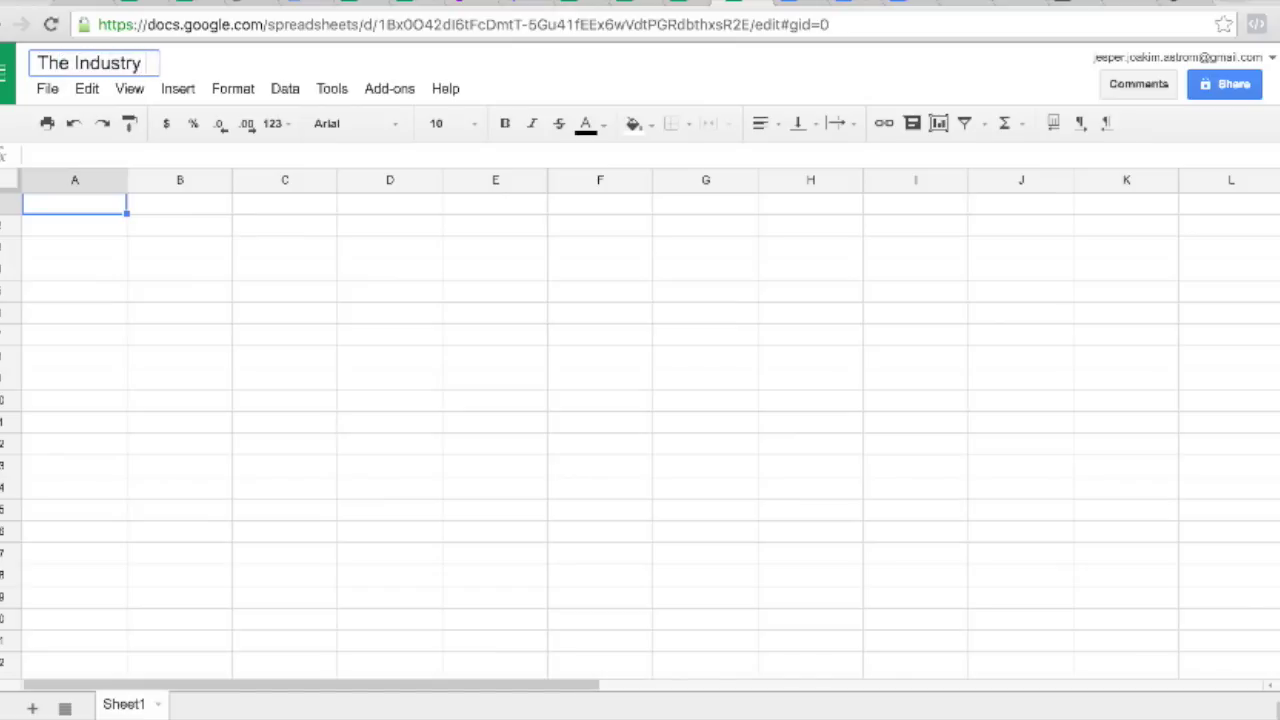
key(ctrl+a)
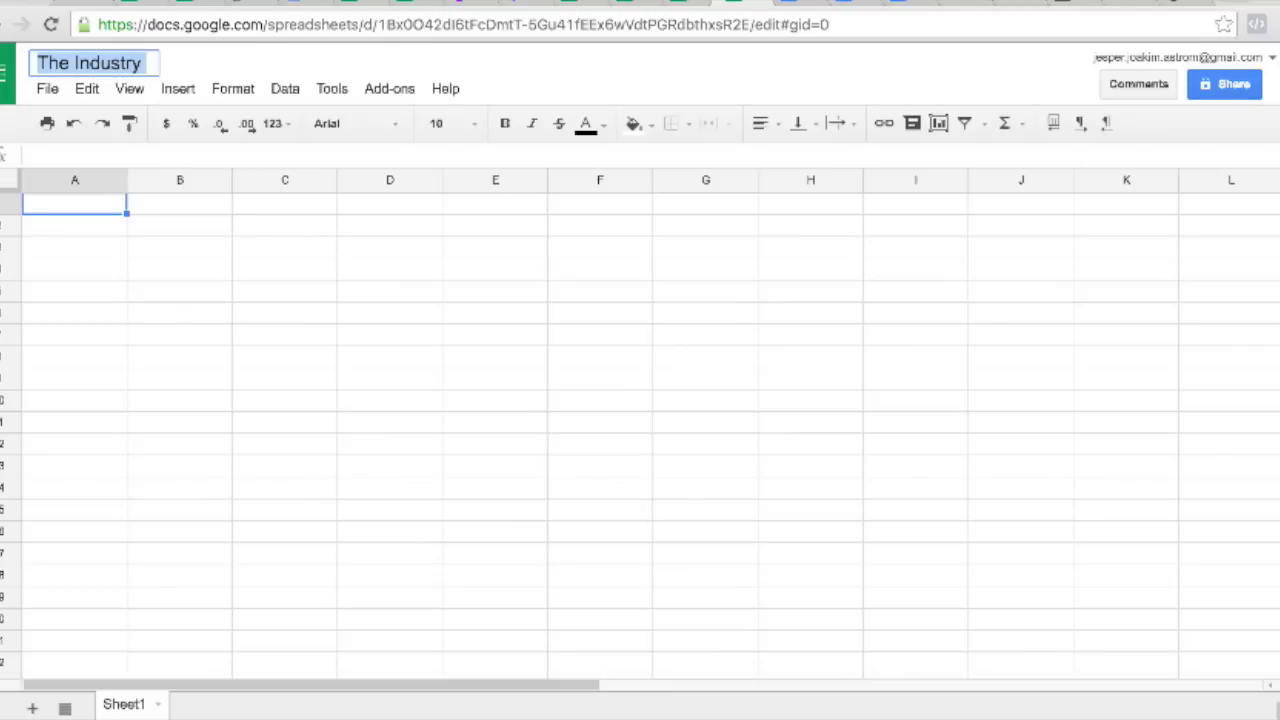
text(Your )
text(Na)
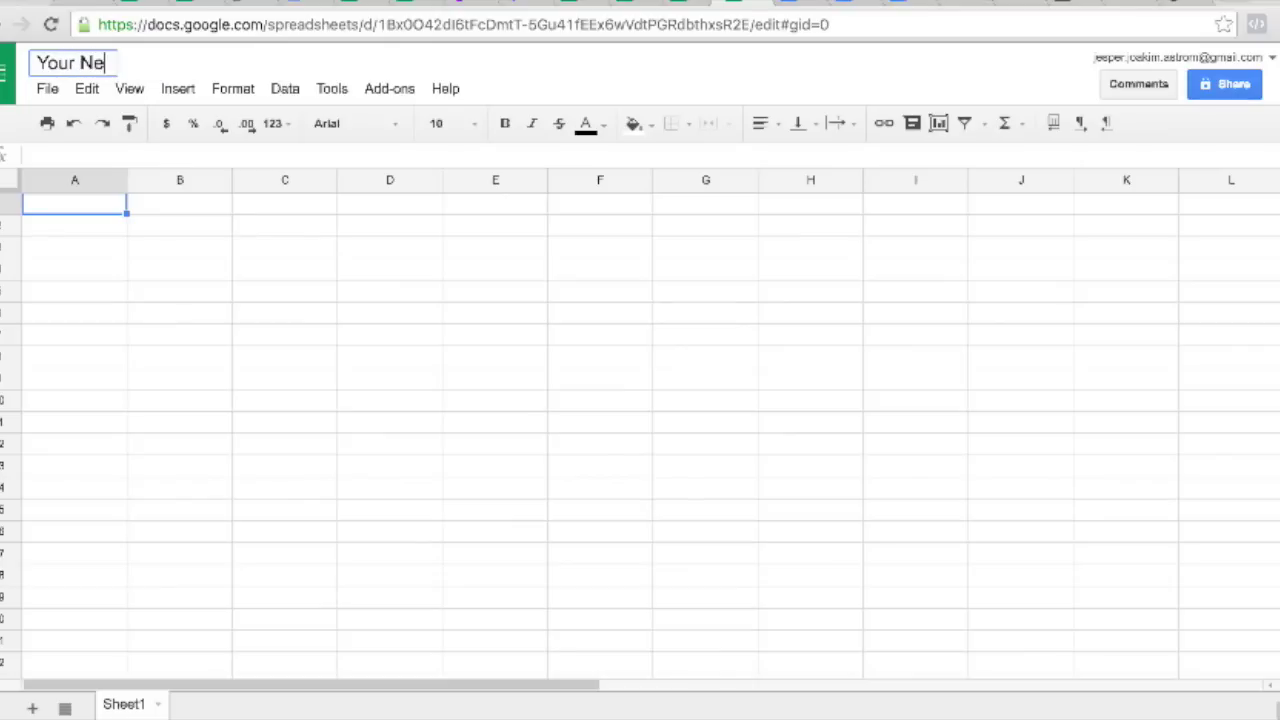
text(m)
text(e - Jesper Åströ)
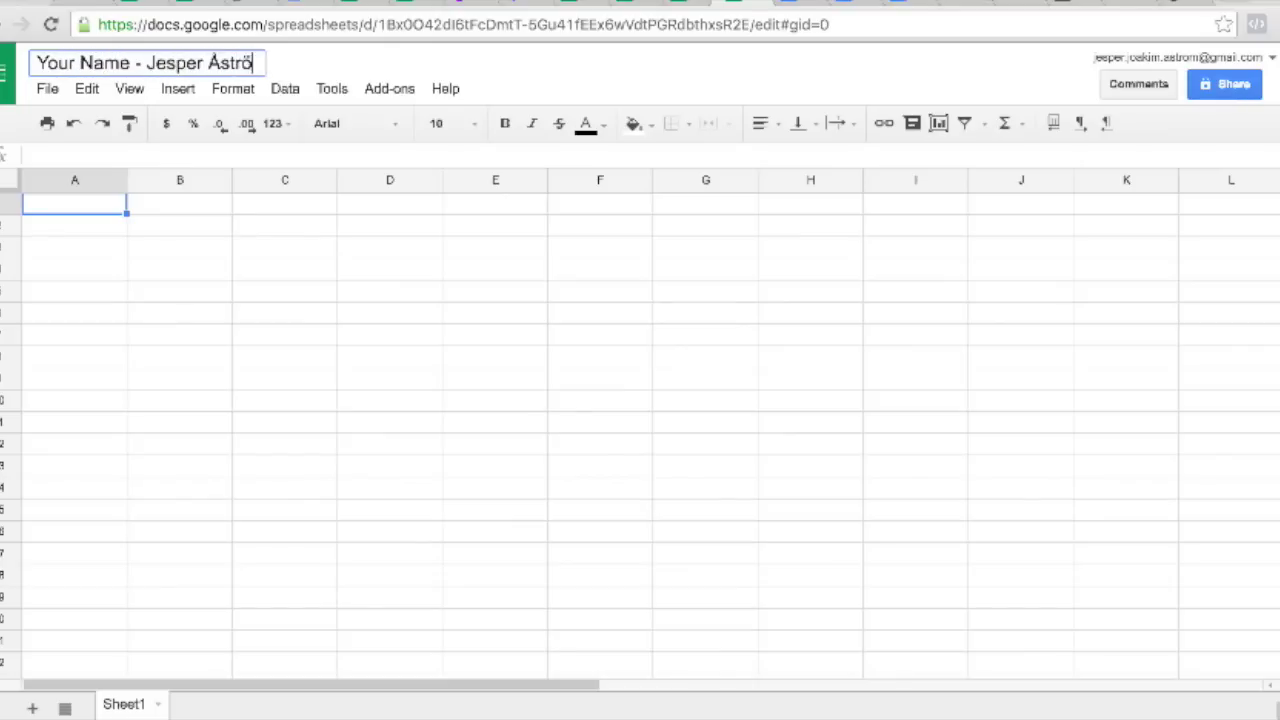
text(m)
click(234, 274)
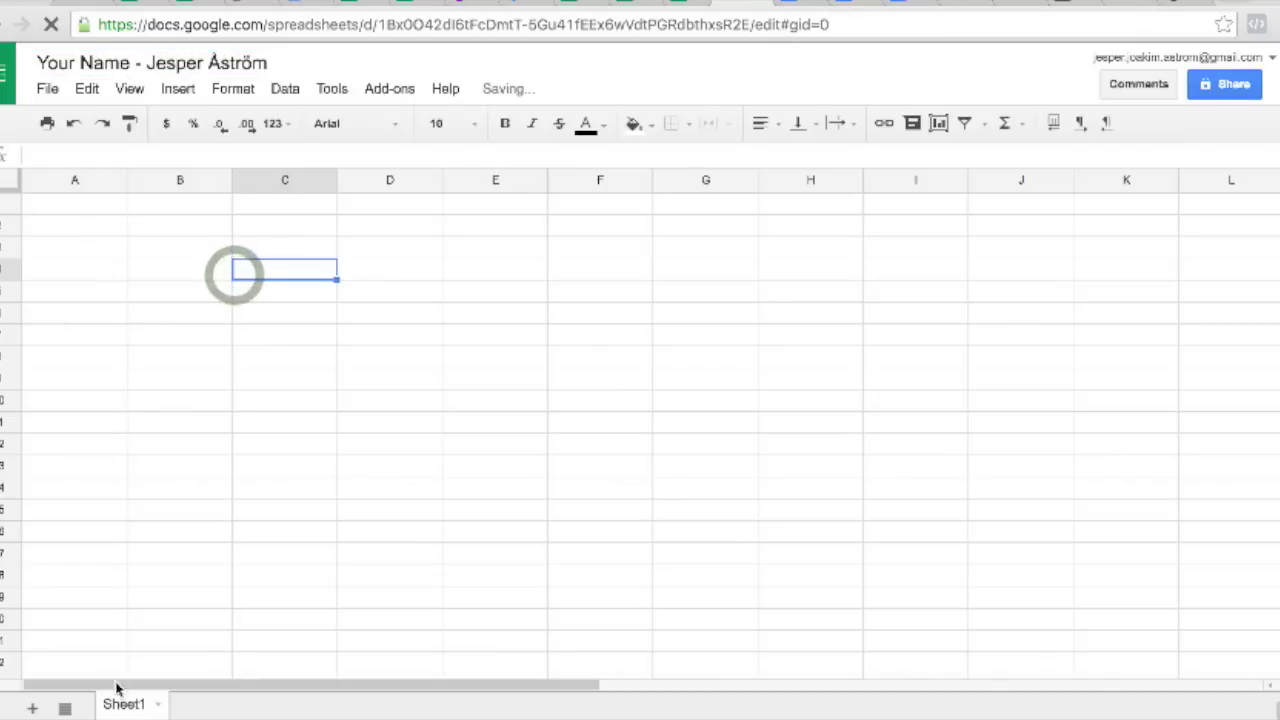
Step: Rename Sheet1 to 'Advertising'
click(158, 704)
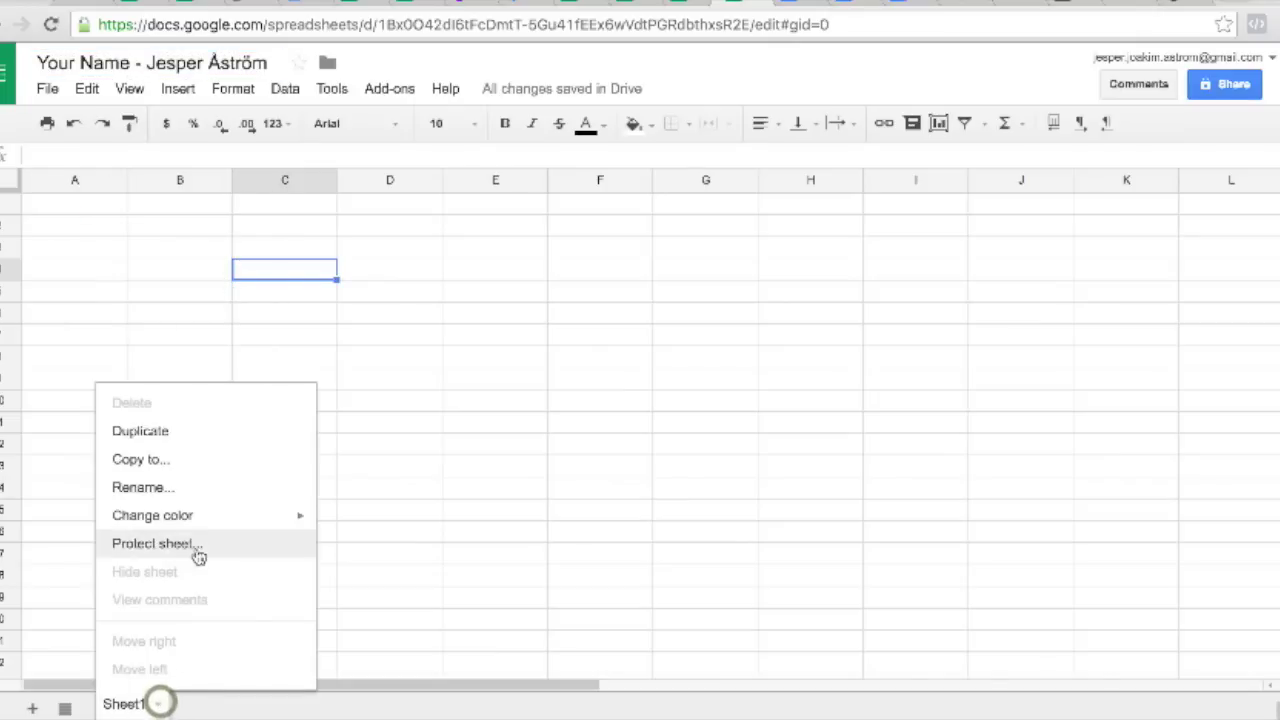
click(200, 500)
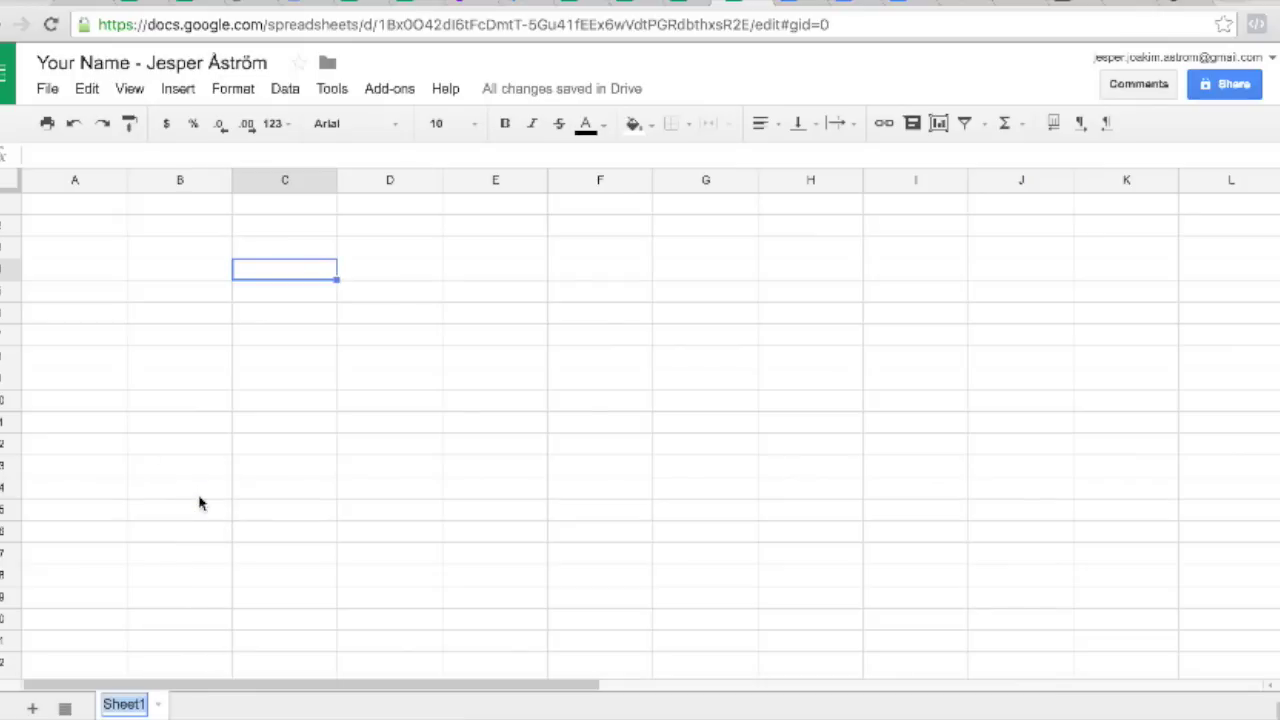
text(Advertis)
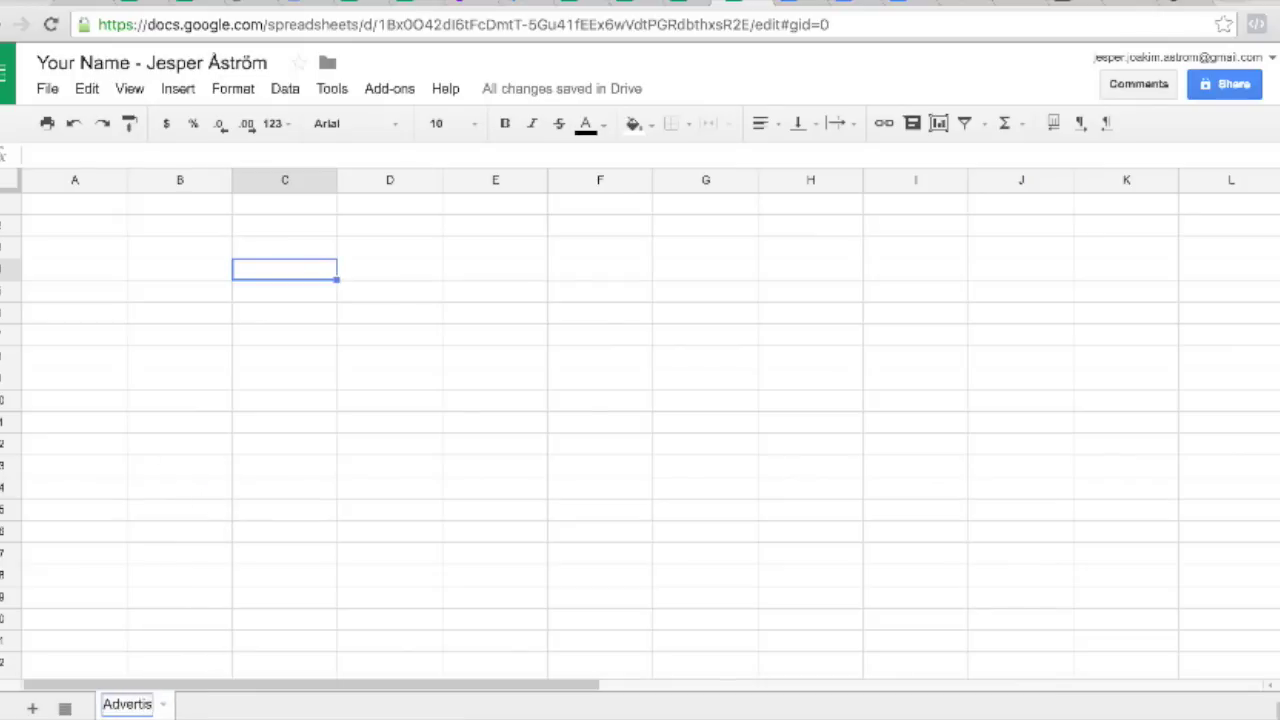
text(ing)
key(Return)
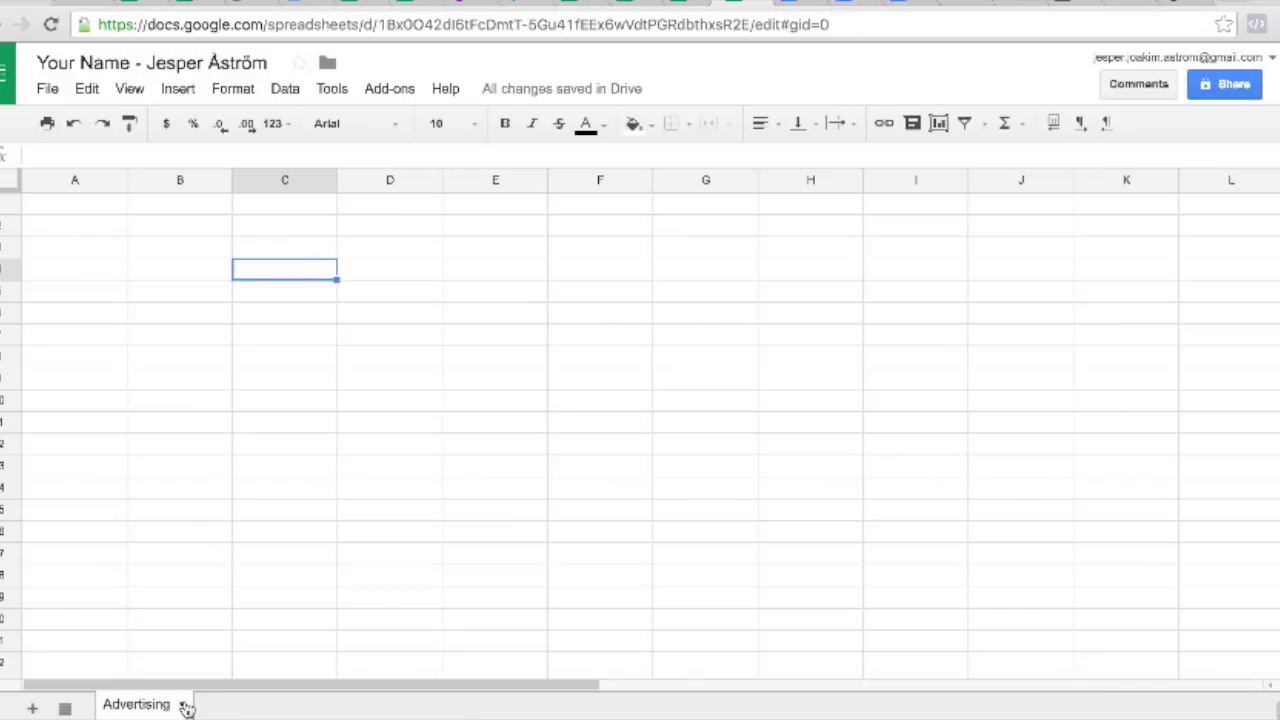
Step: Upload the newest Facebook Insights CSV through File > Import, replacing the whole spreadsheet
click(96, 208)
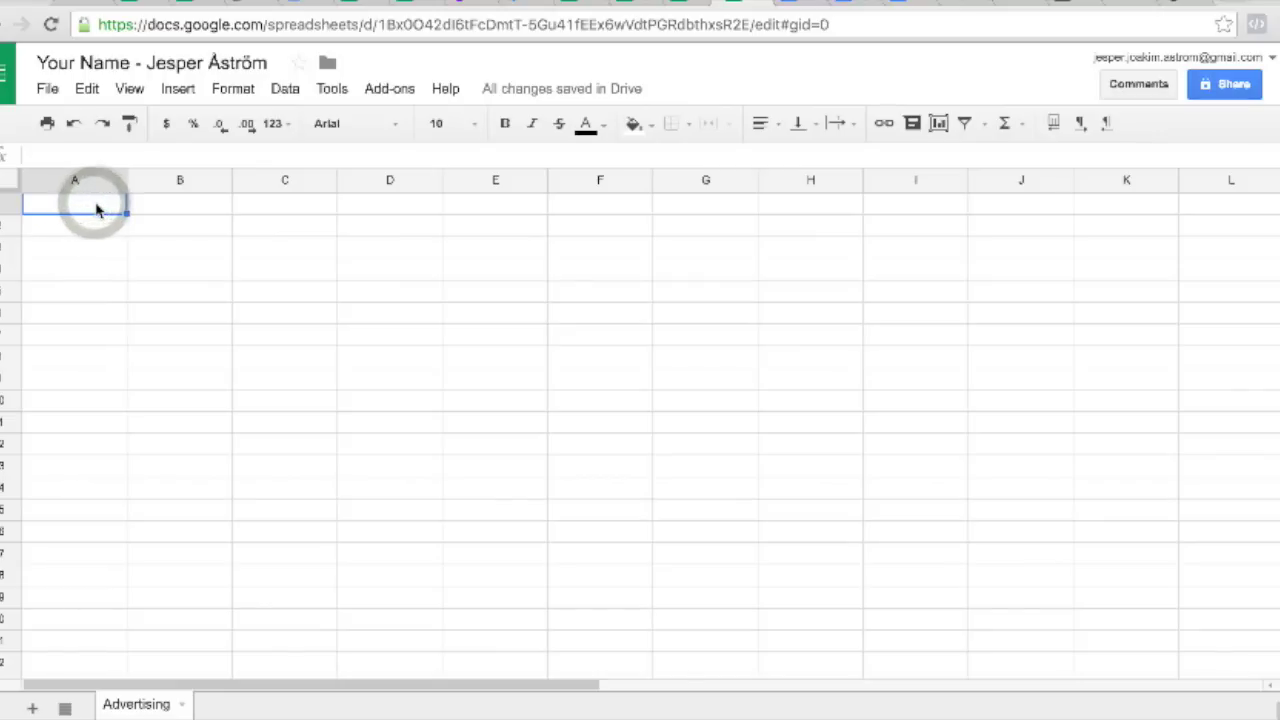
click(47, 88)
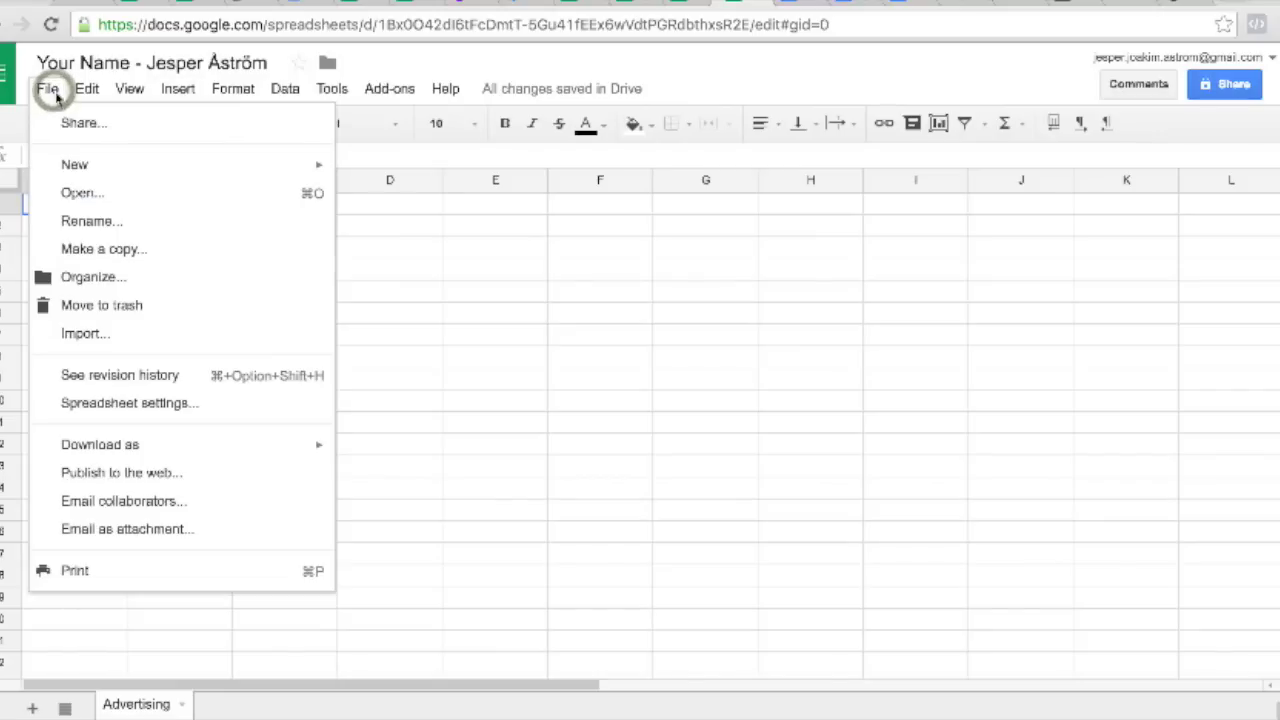
click(100, 332)
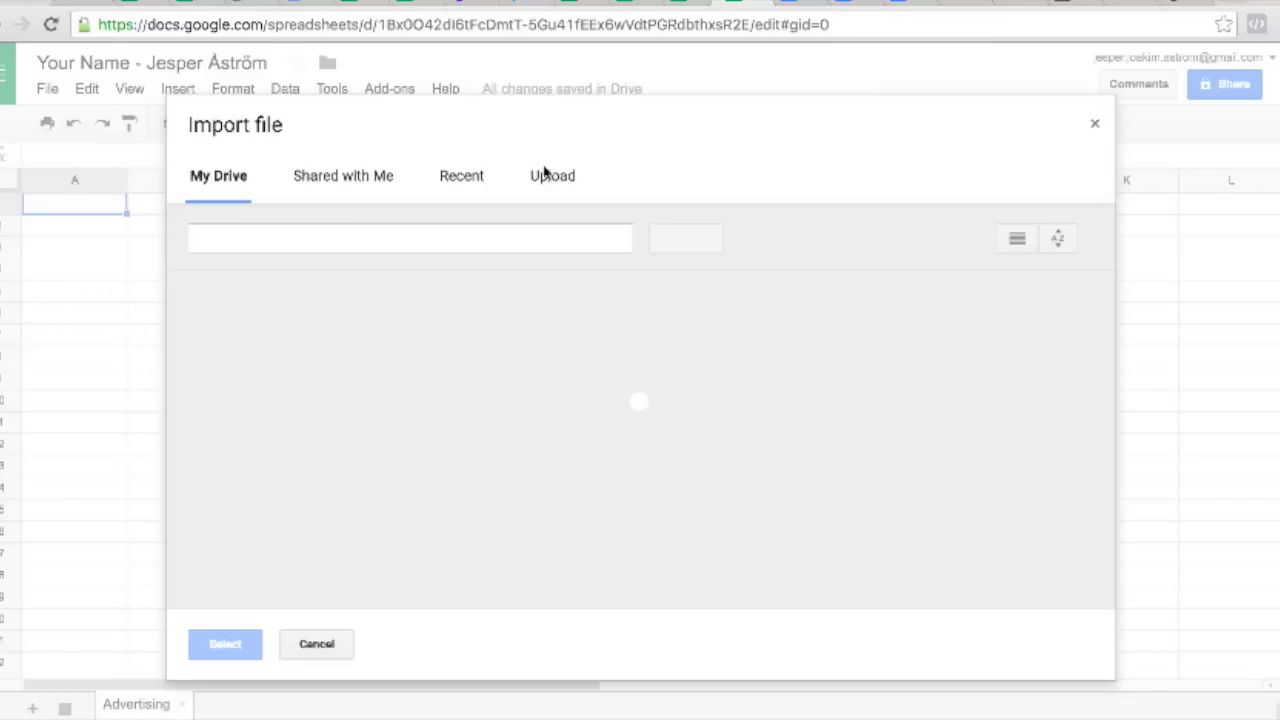
click(545, 174)
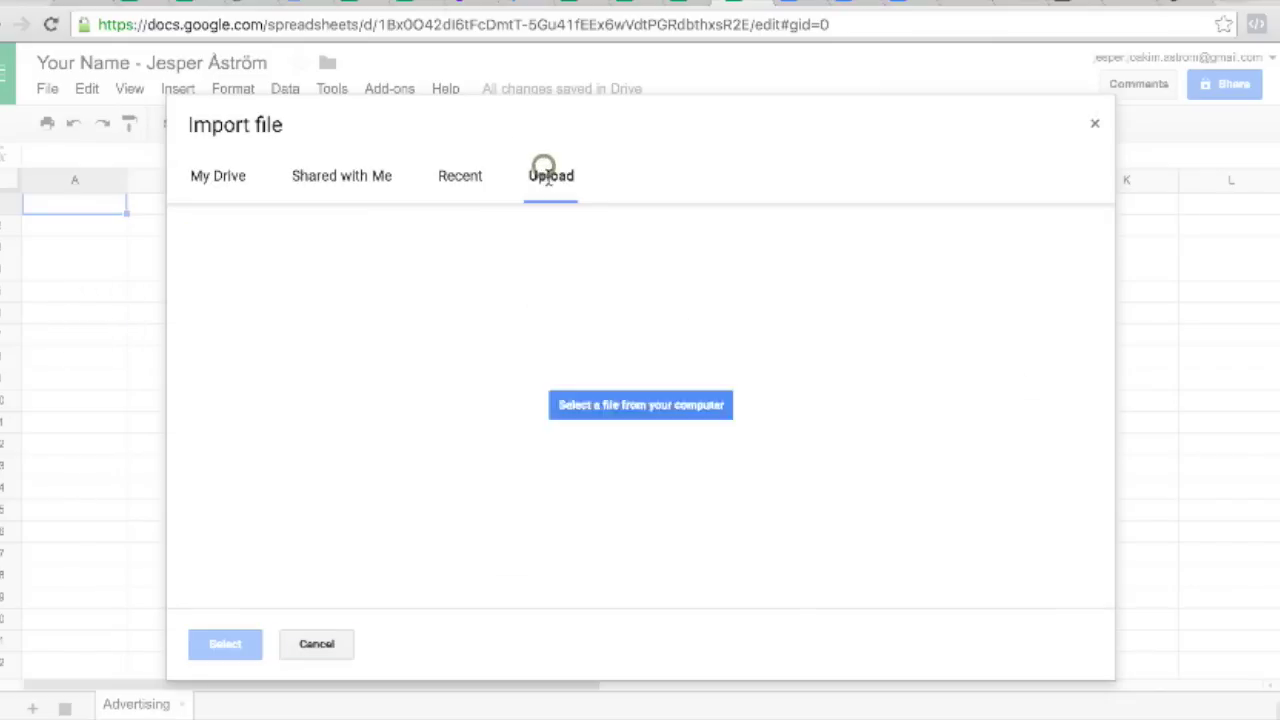
click(650, 438)
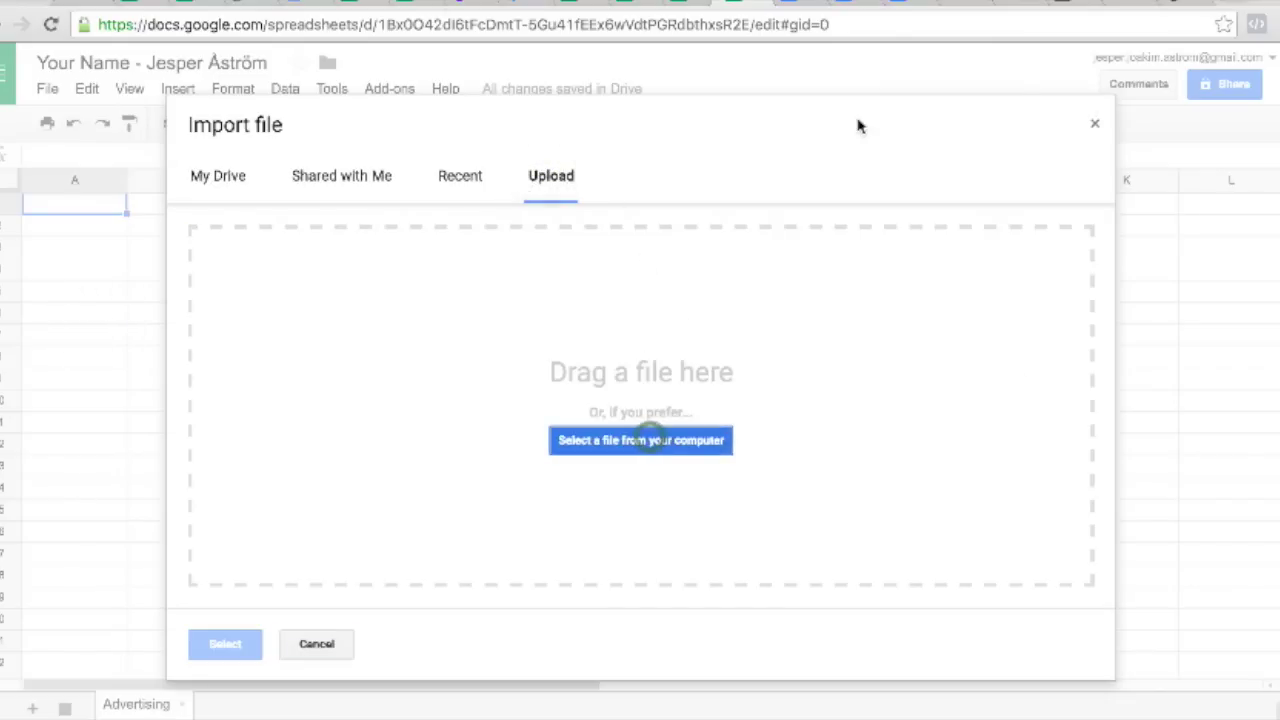
click(940, 62)
text(face)
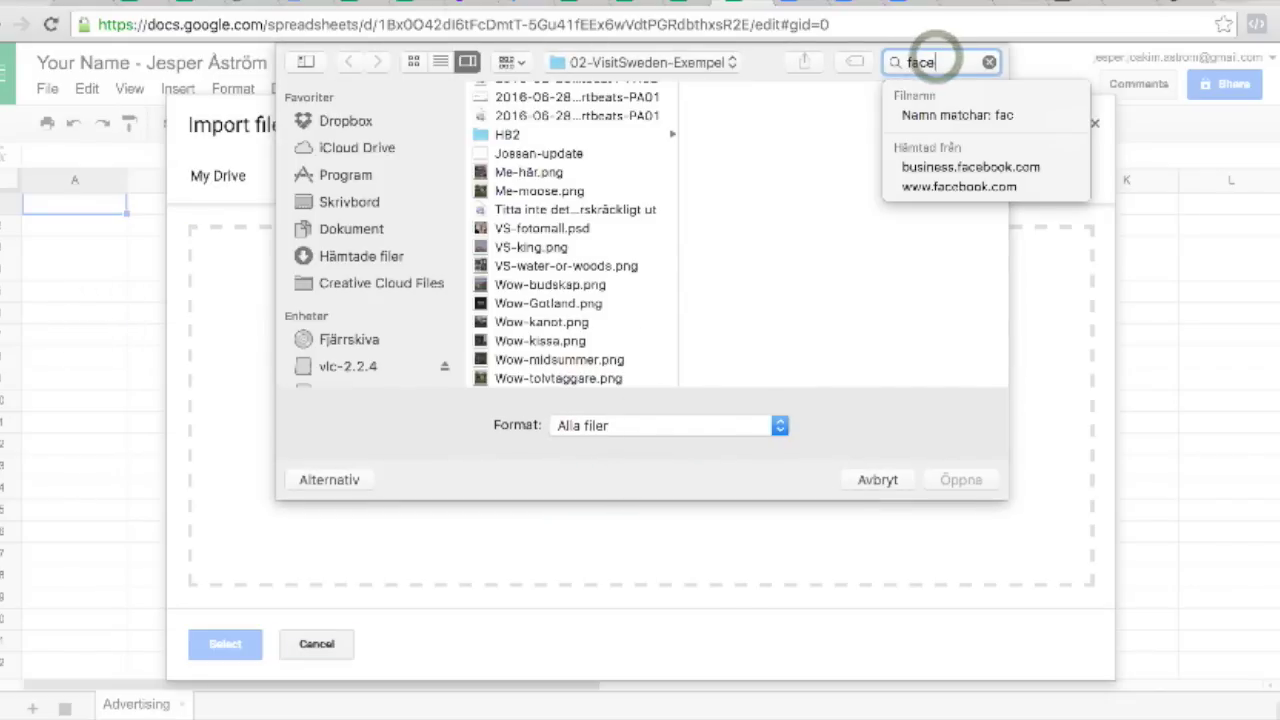
text(book)
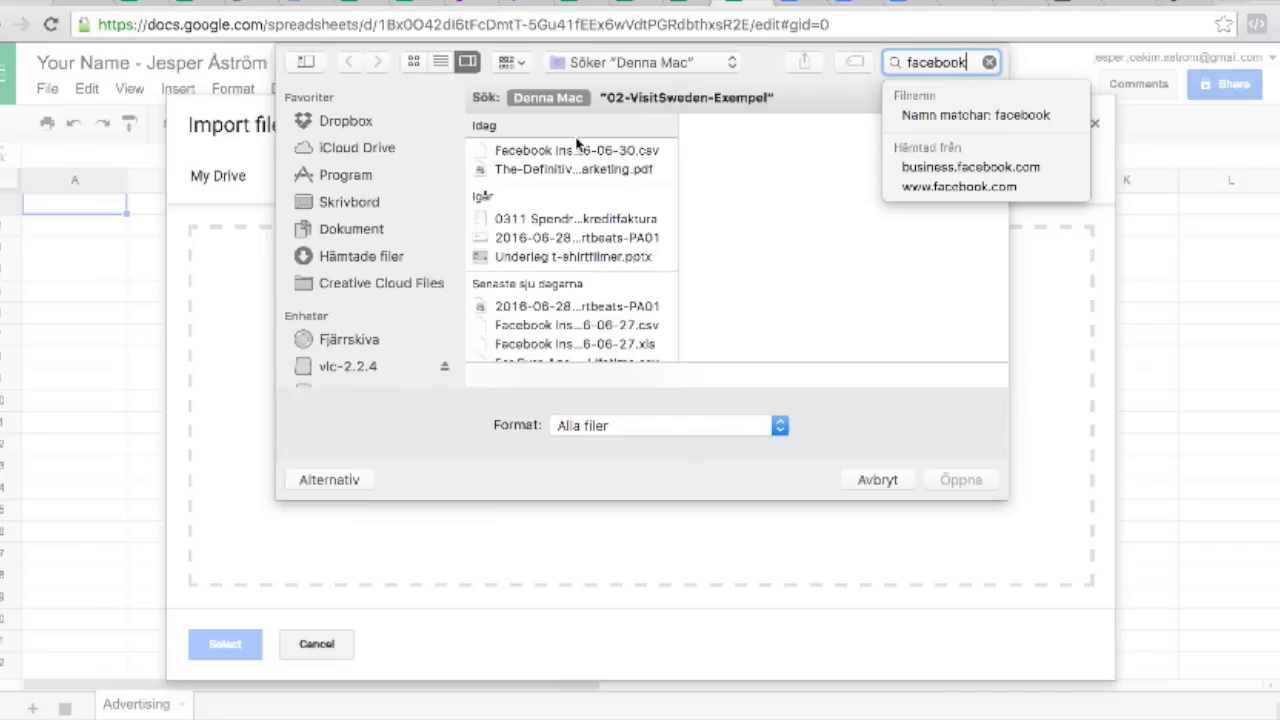
click(575, 145)
click(961, 472)
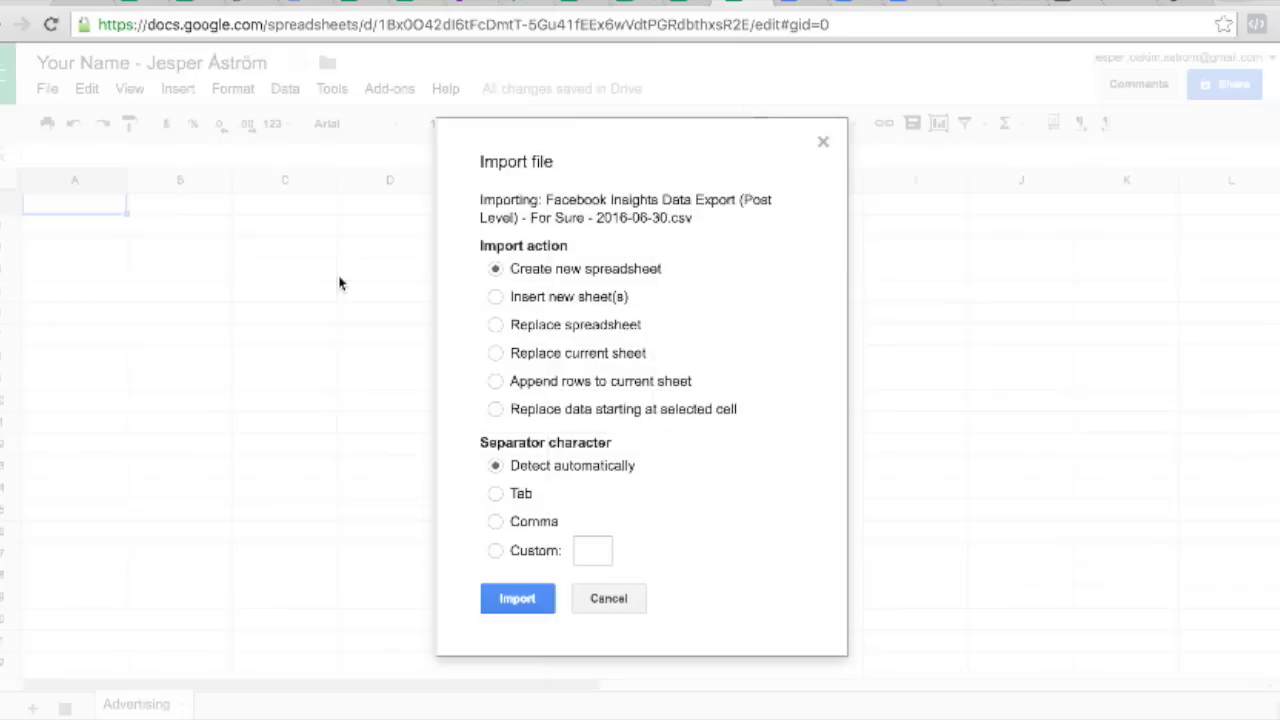
click(565, 330)
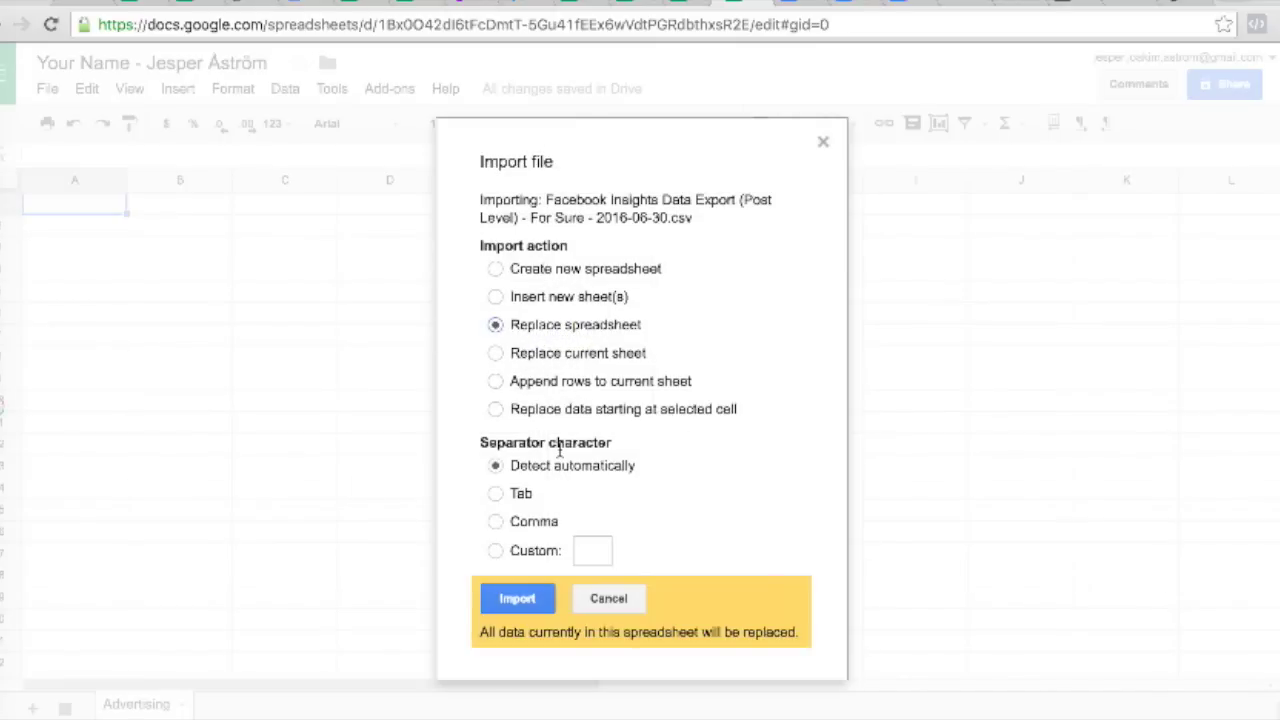
click(521, 611)
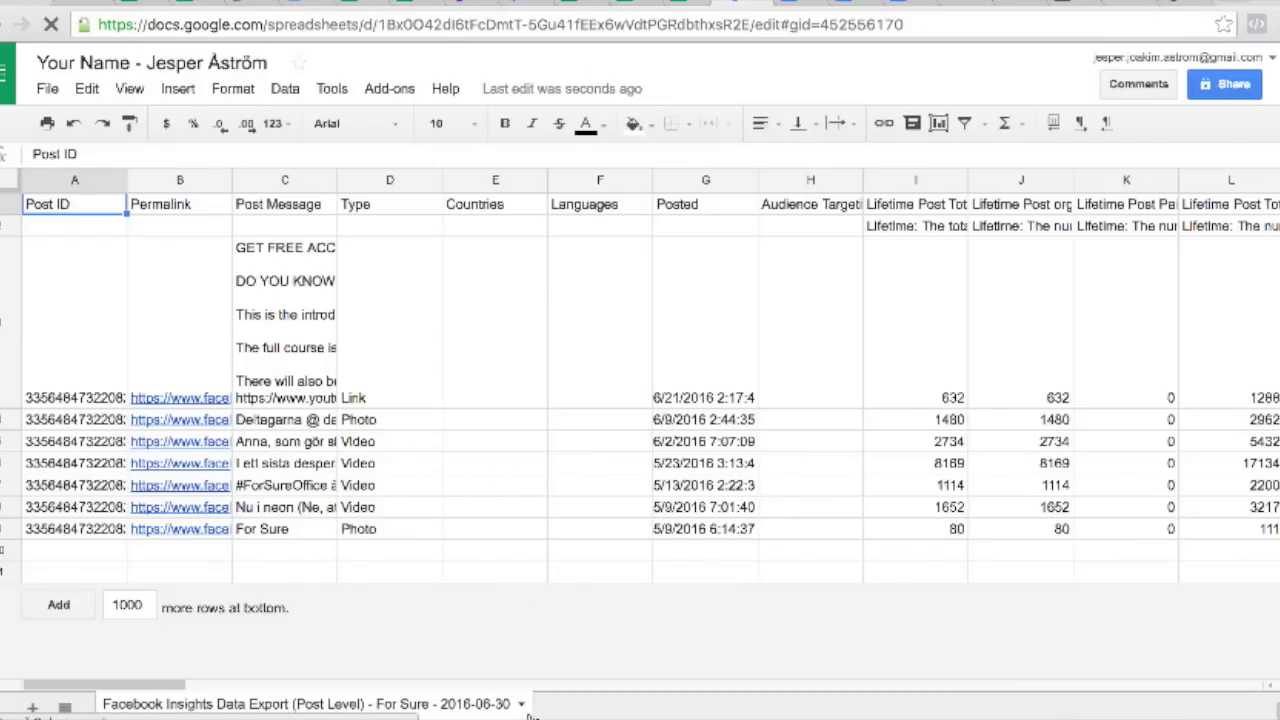
Step: Rename the imported sheet to 'Agency'
click(520, 704)
click(244, 493)
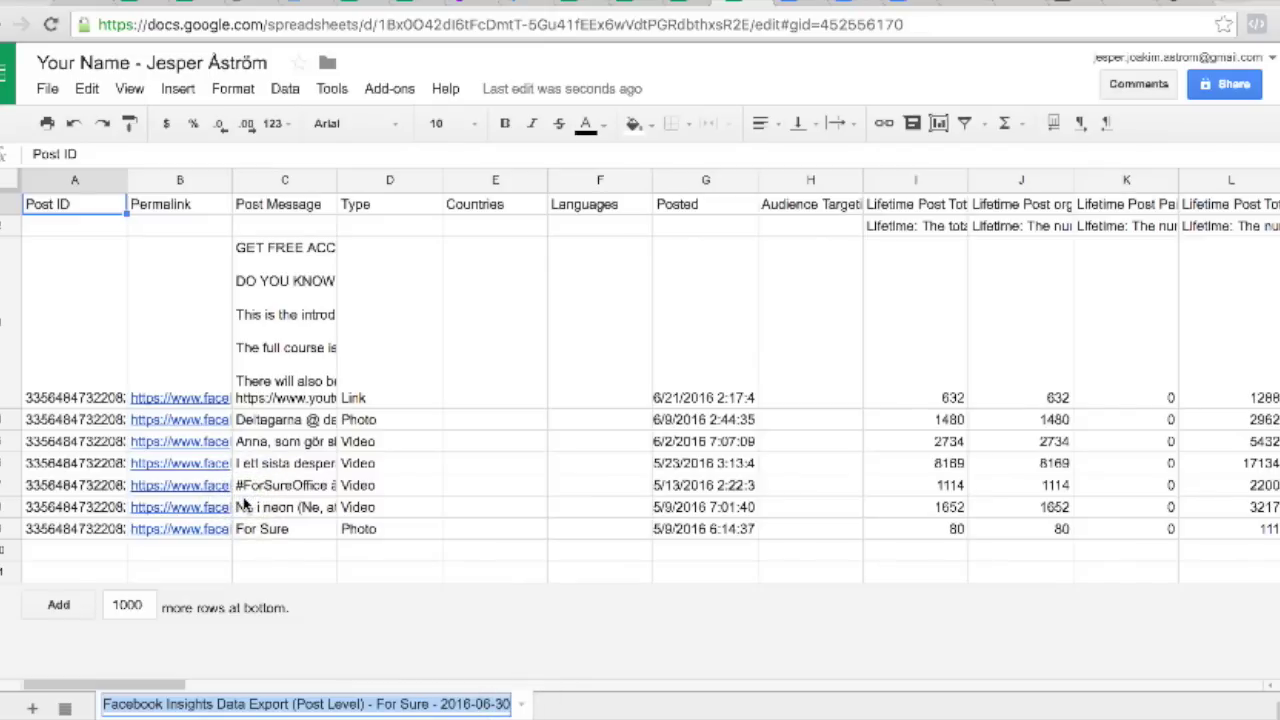
text(Agency)
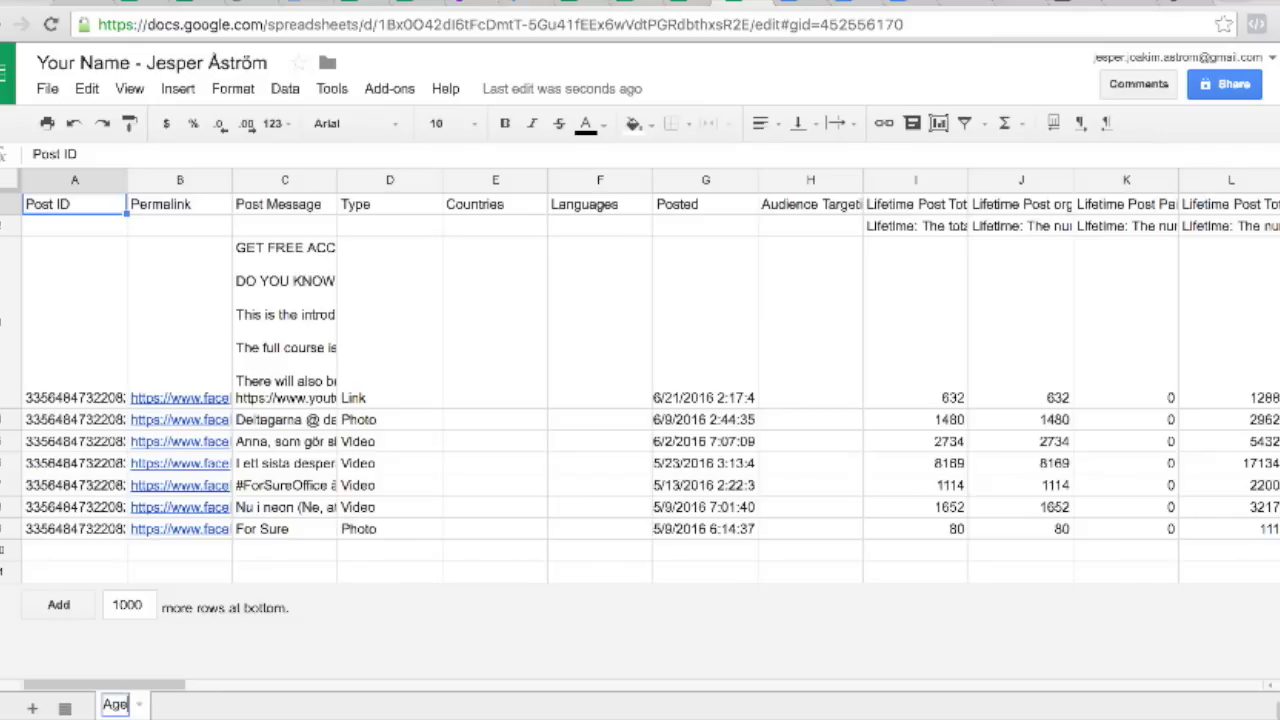
key(Return)
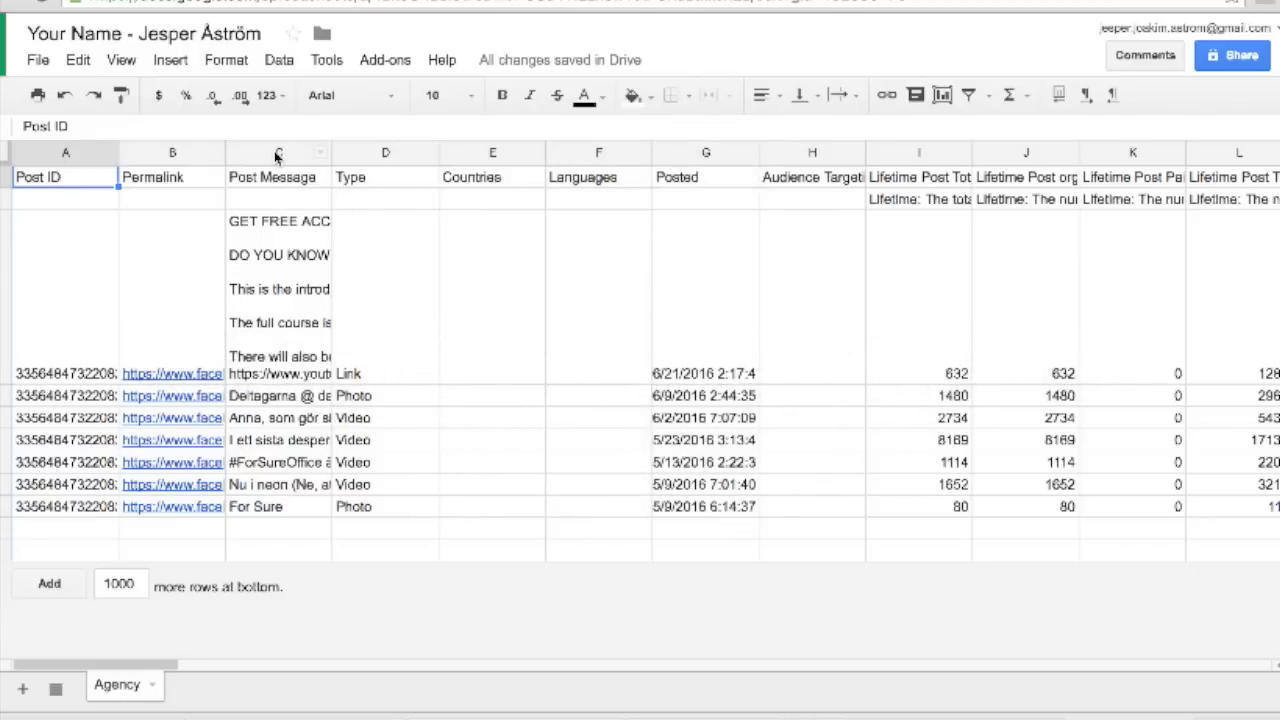
Step: Delete columns A–C: Post ID, Permalink and Post Message
drag(277, 155, 84, 158)
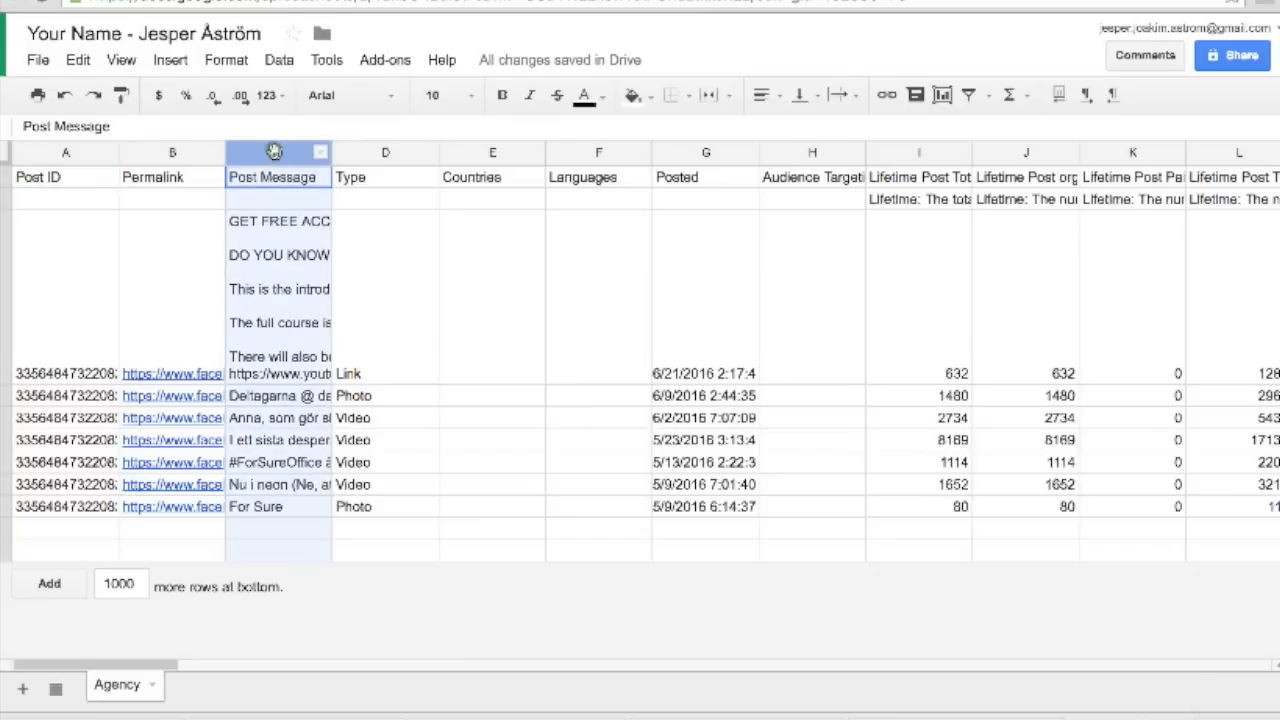
right_click(87, 153)
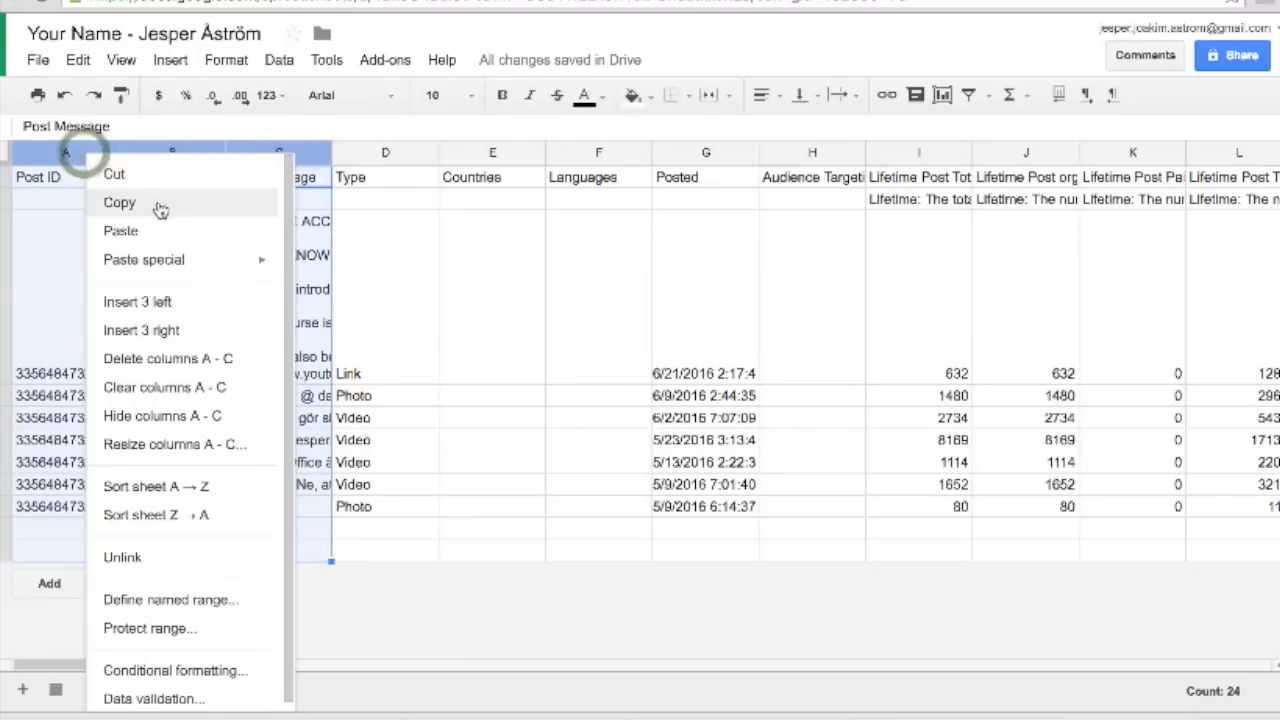
click(216, 360)
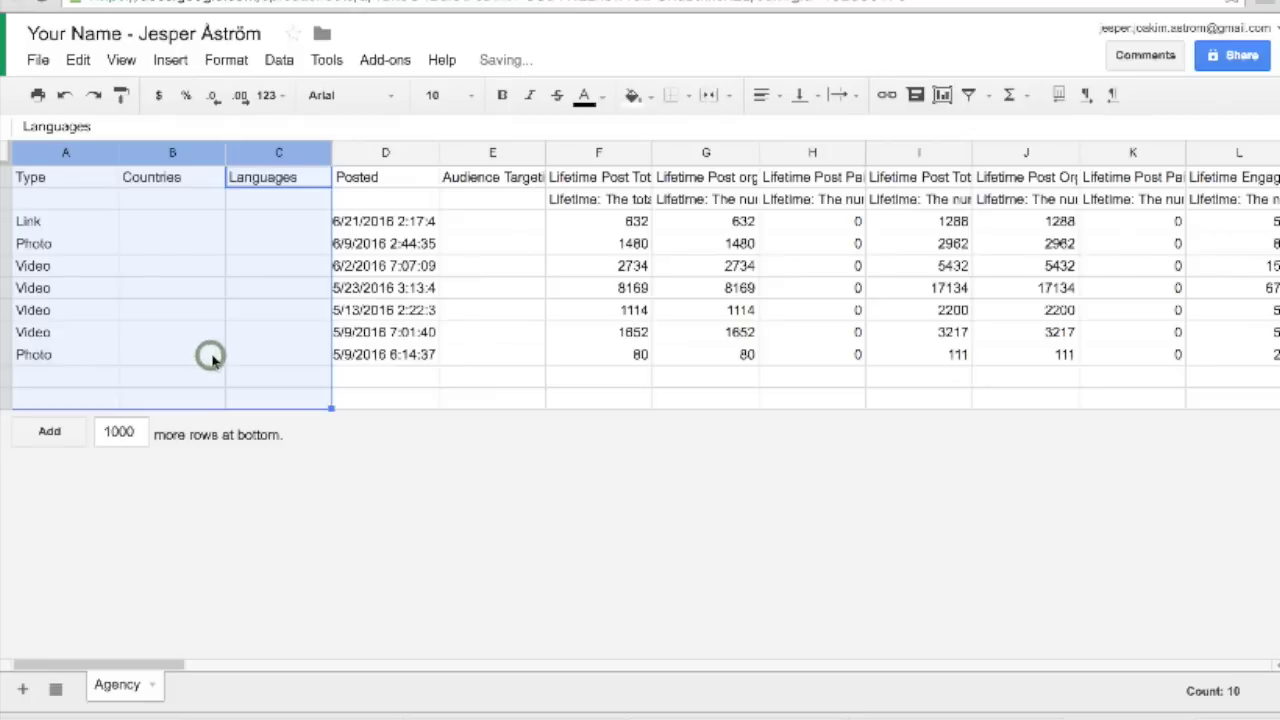
click(183, 283)
Step: Review the remaining post types, posting dates and lifetime metric columns across the sheet
click(86, 220)
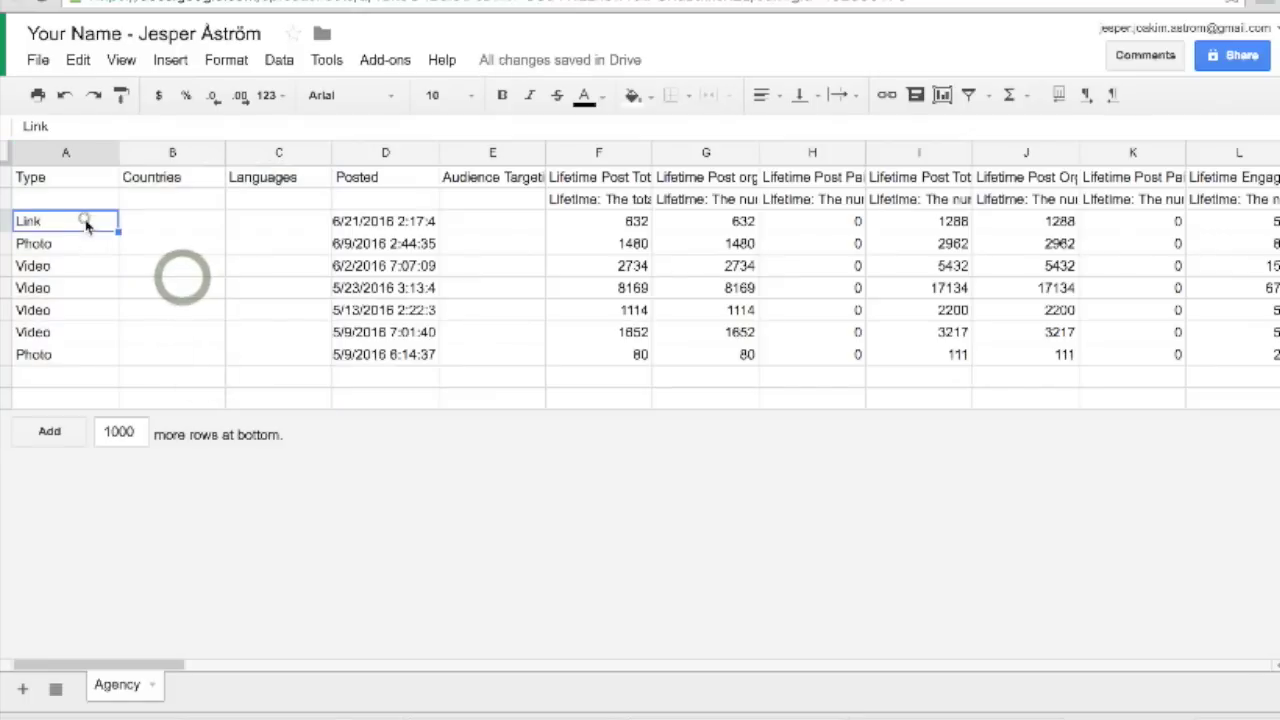
key(Down)
key(Down)
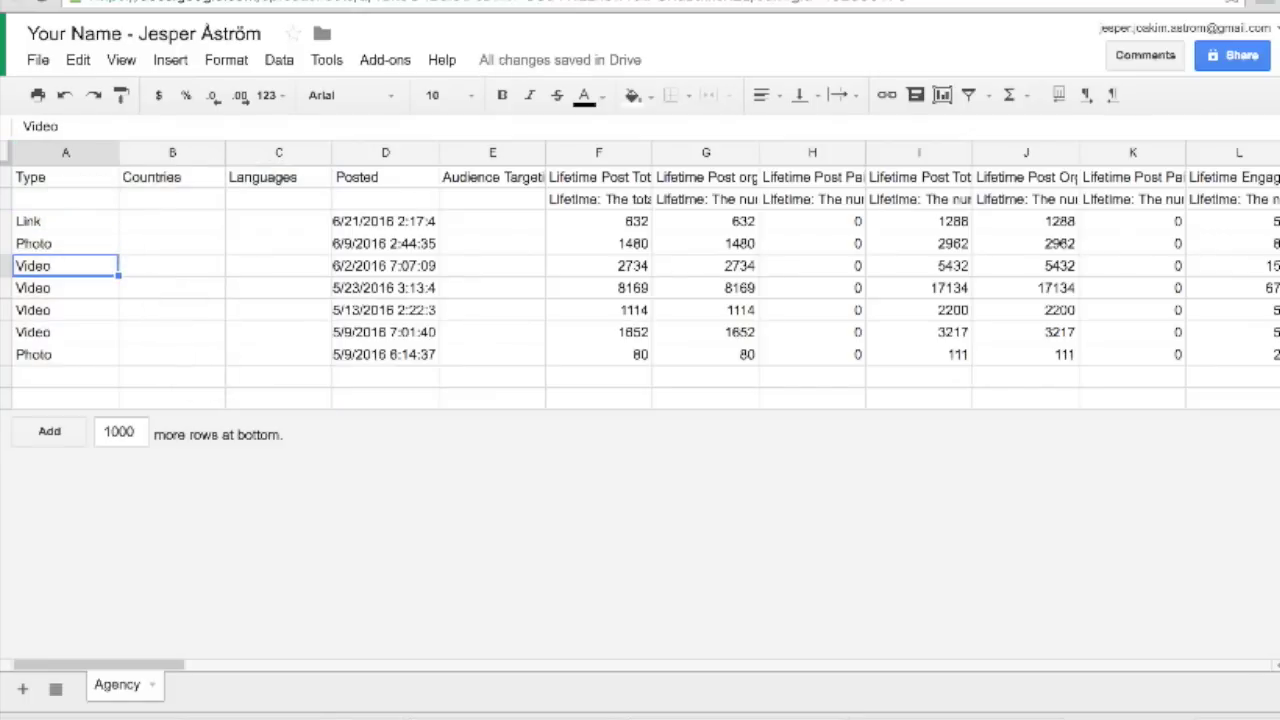
key(Down)
key(Down)
key(Down)
click(420, 221)
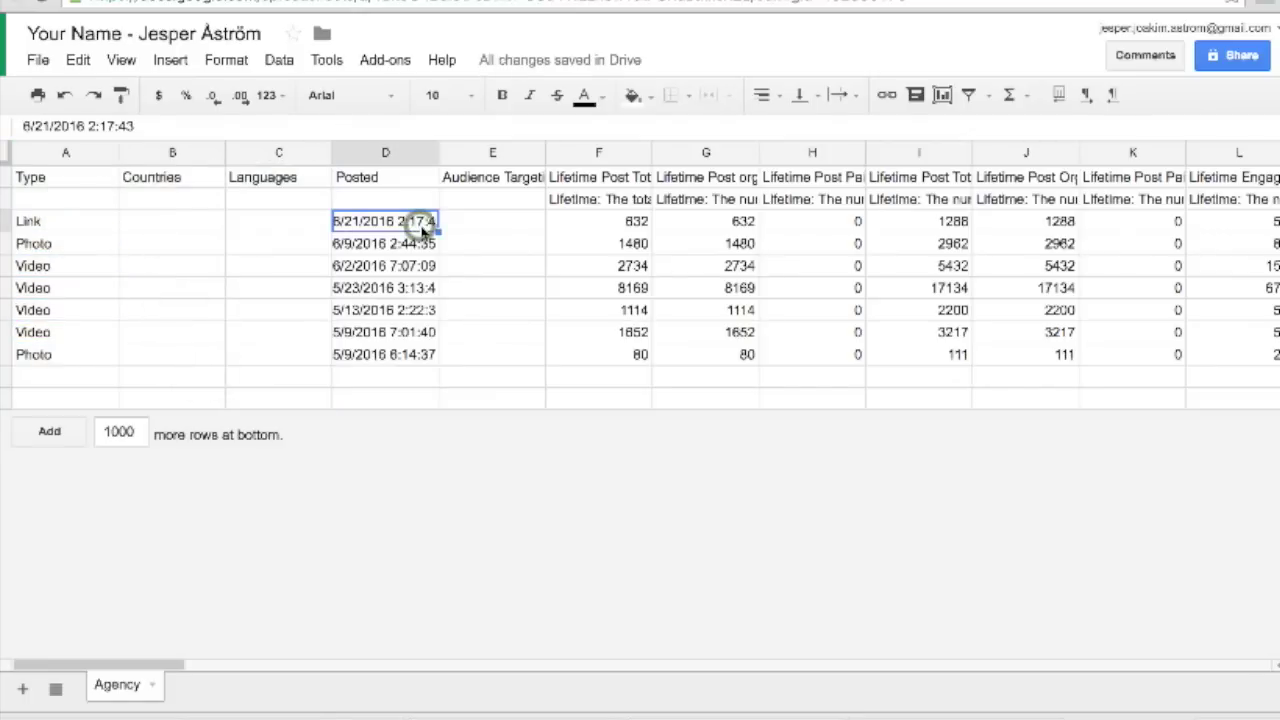
scroll(1068, 267, right, 10)
scroll(1068, 267, right, 6)
scroll(1068, 267, right, 7)
scroll(1068, 267, right, 6)
scroll(1068, 267, right, 10)
scroll(1068, 267, right, 3)
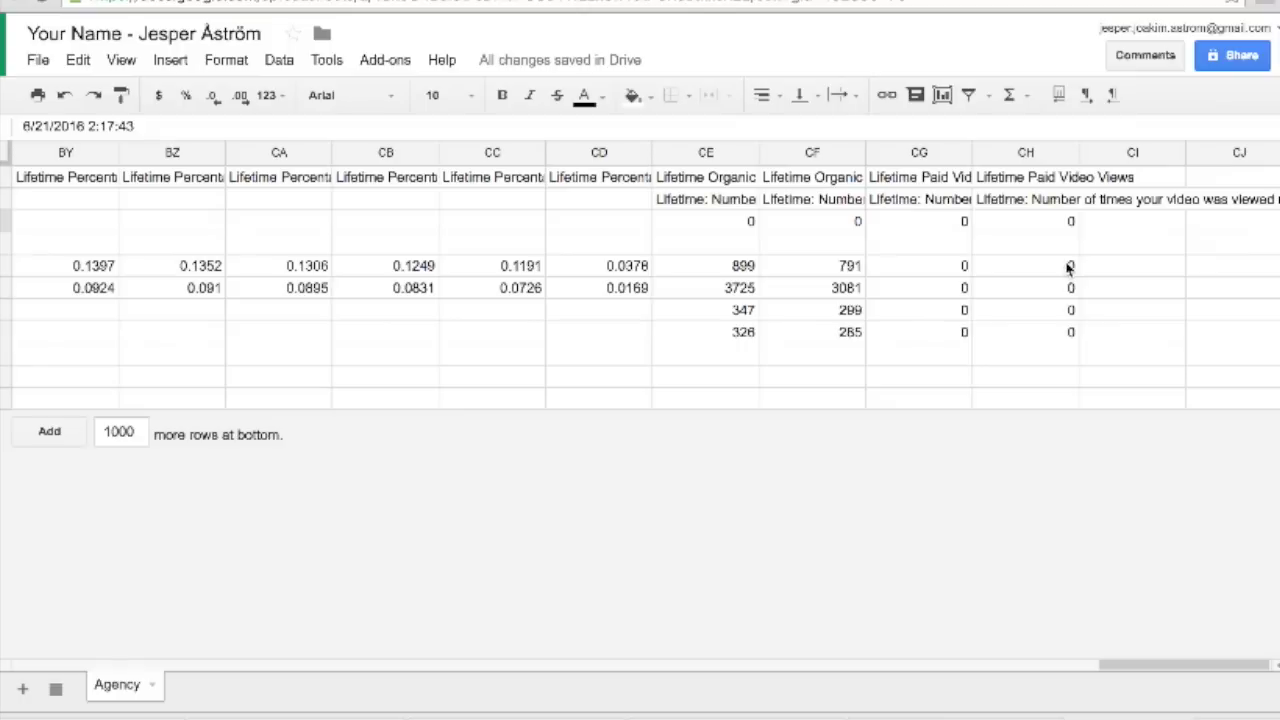
scroll(1068, 267, left, 20)
scroll(1068, 267, left, 15)
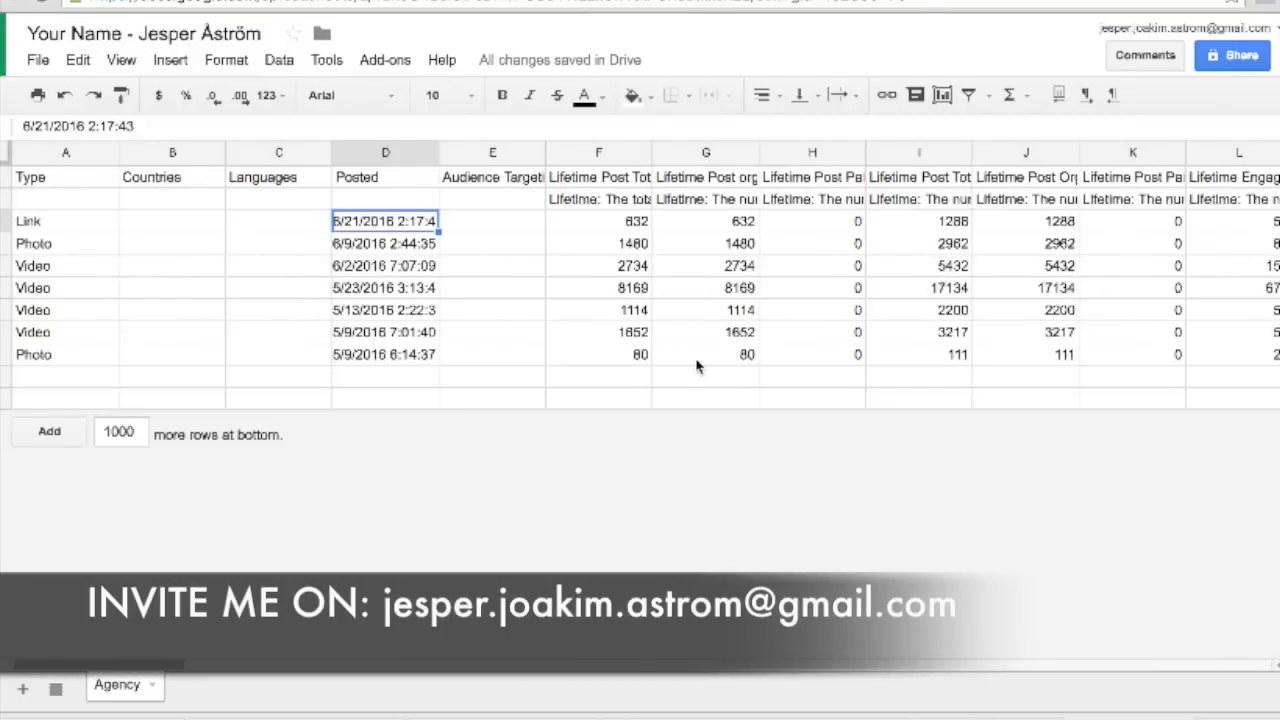
click(1232, 55)
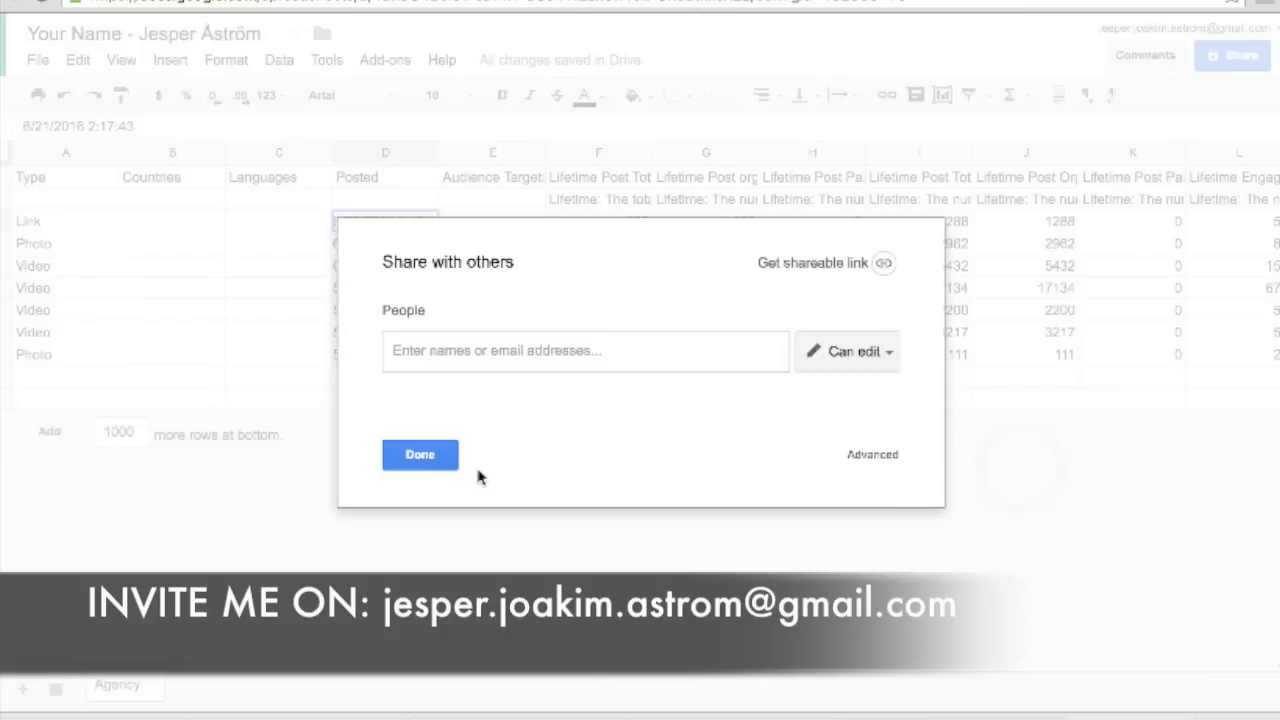
click(420, 455)
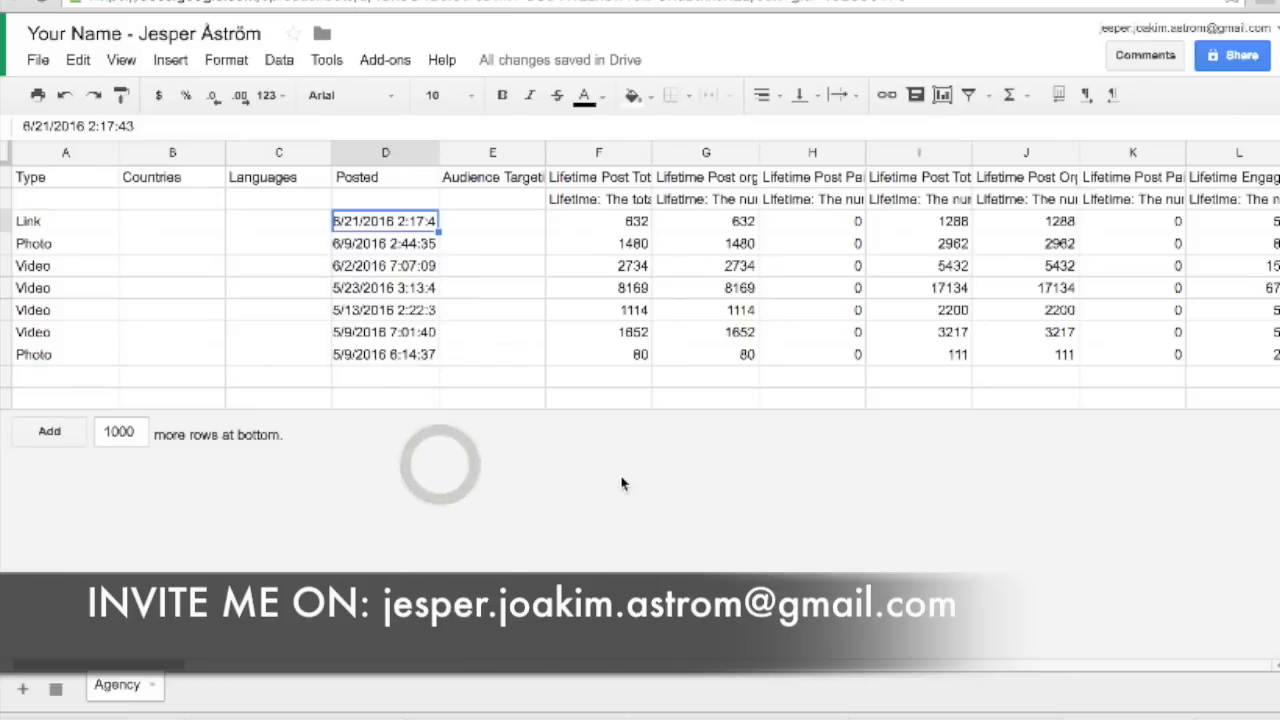